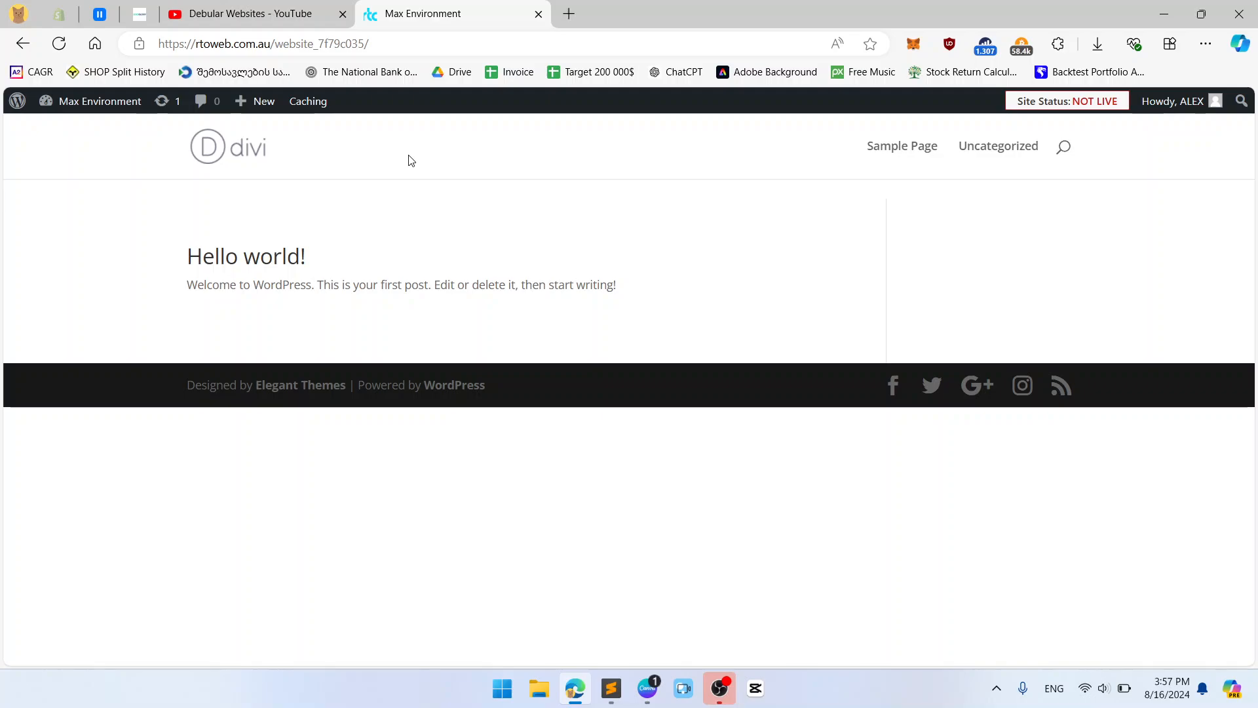
pyautogui.click(298, 13)
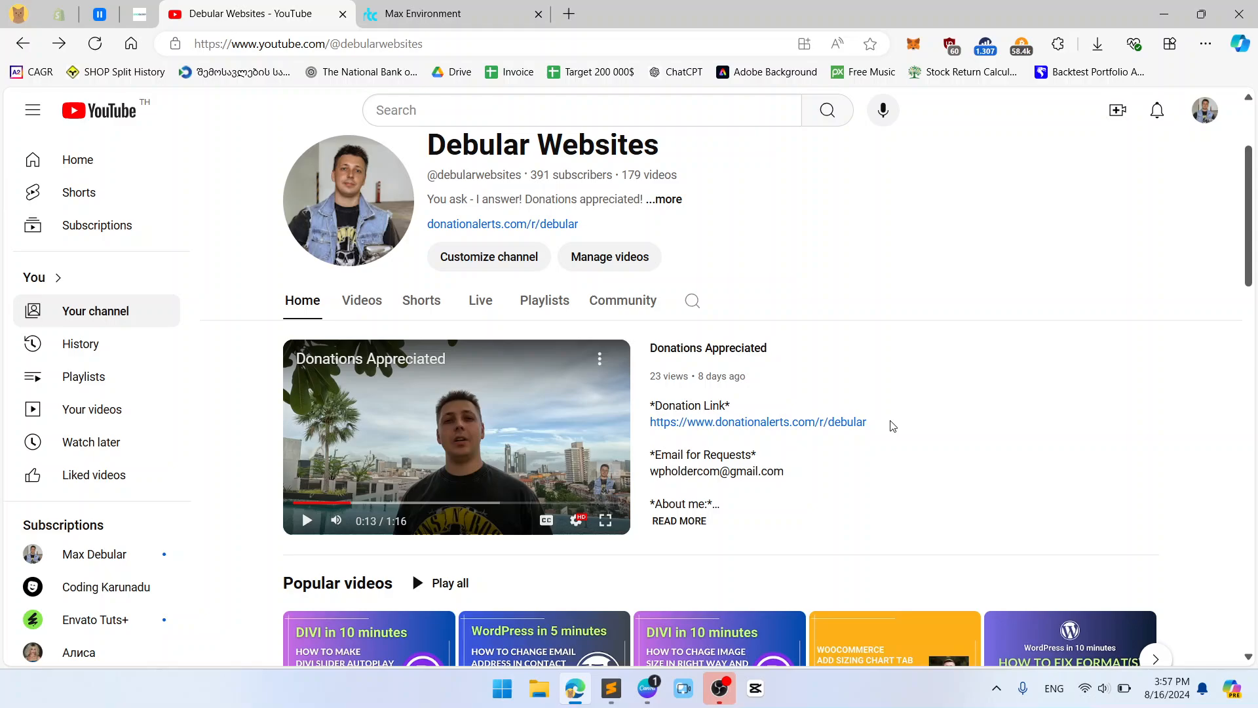
pyautogui.click(422, 6)
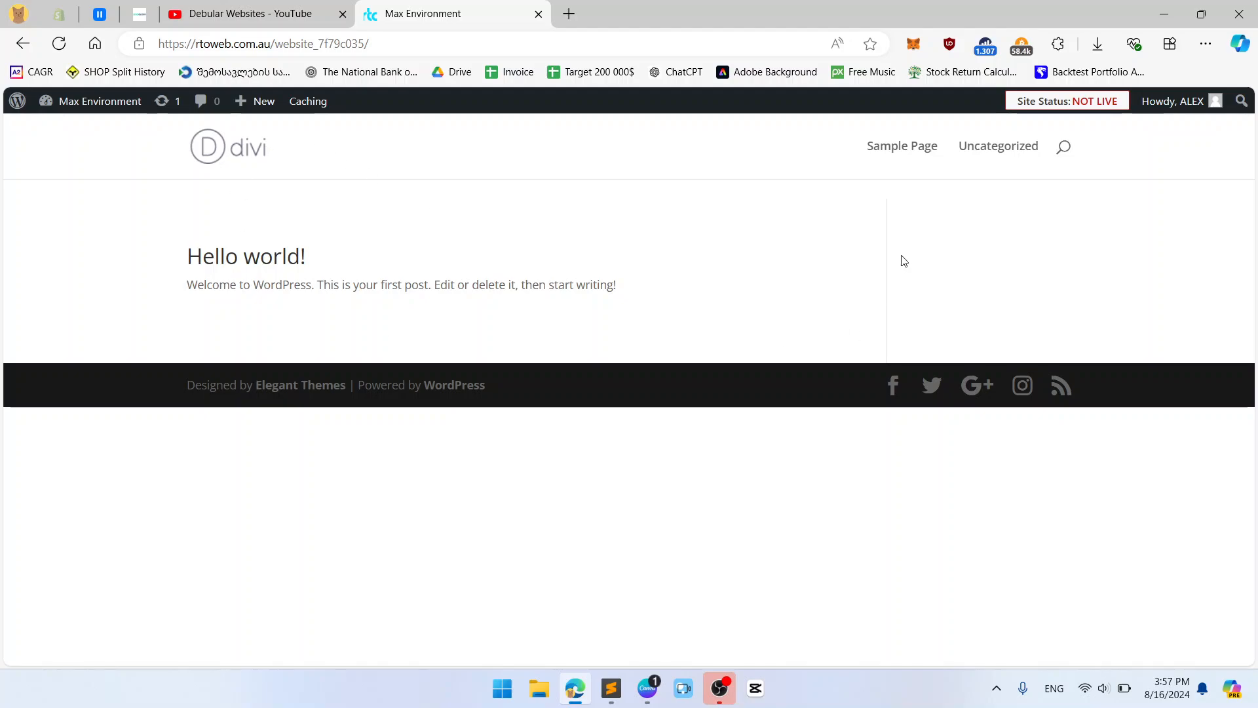
# Open the site's WordPress dashboard in a new browser tab and go to the Divi Theme Options
pyautogui.middleClick(114, 102)
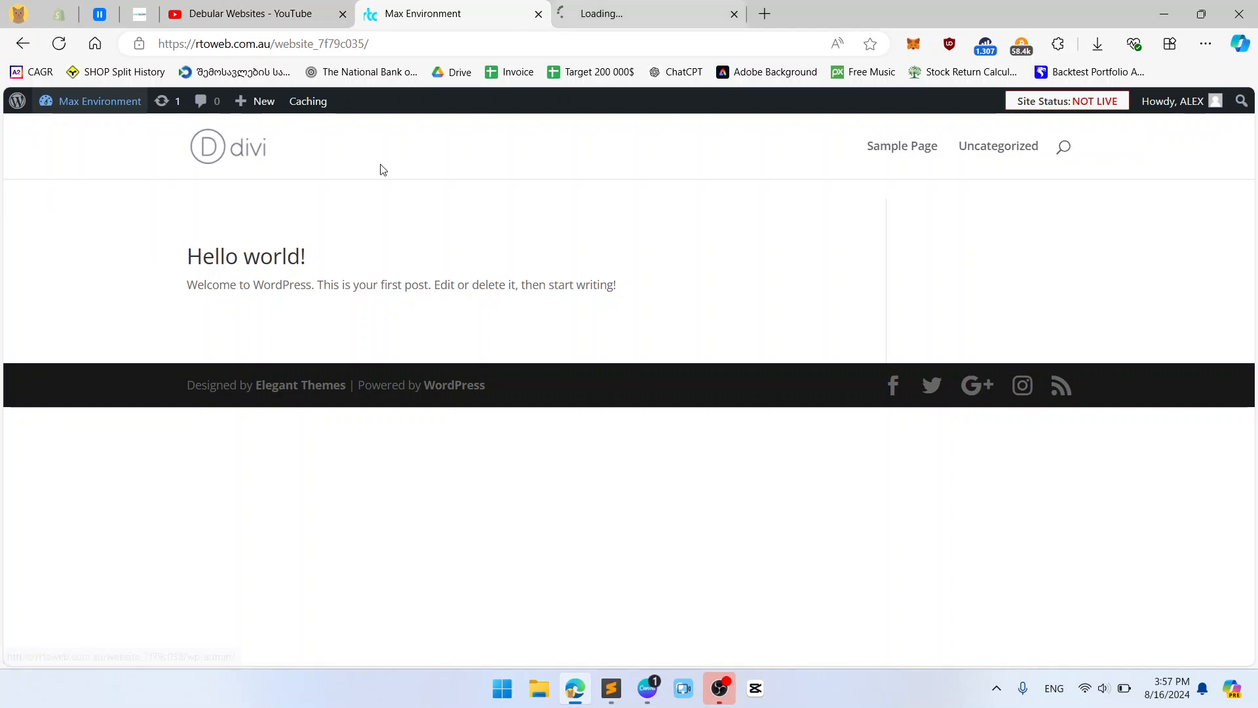
pyautogui.click(616, 7)
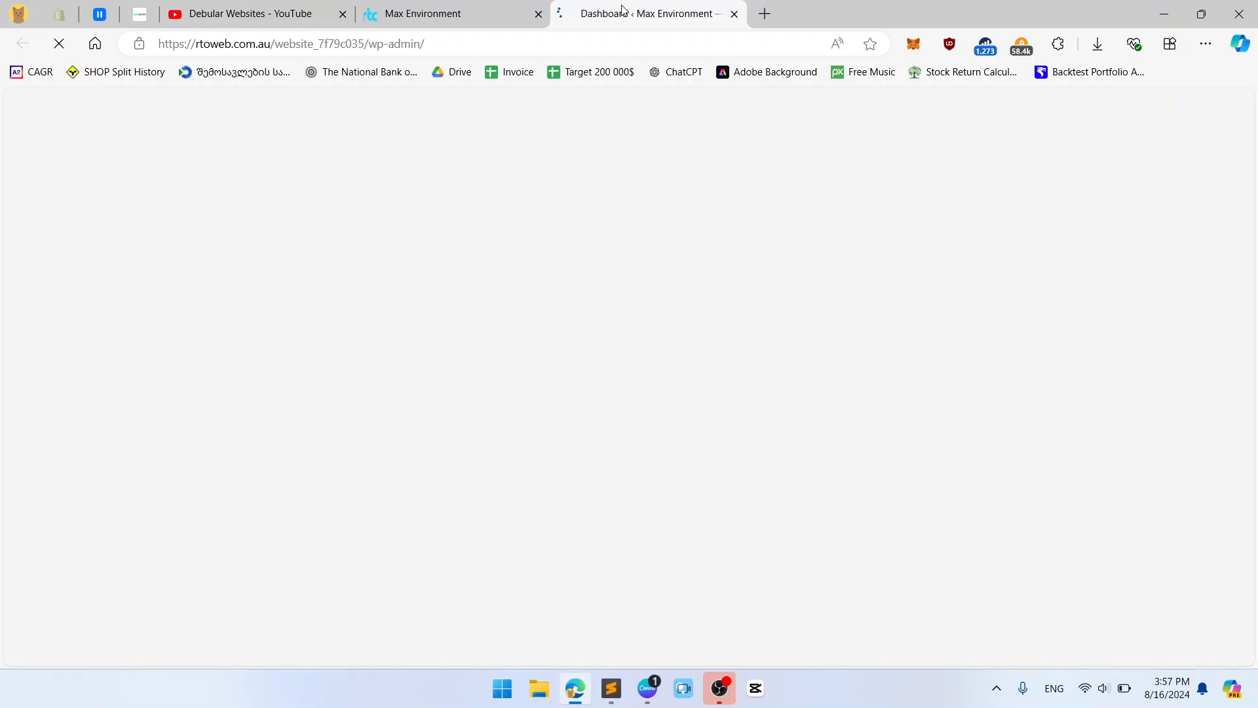
pyautogui.scroll(-1, 569, 209)
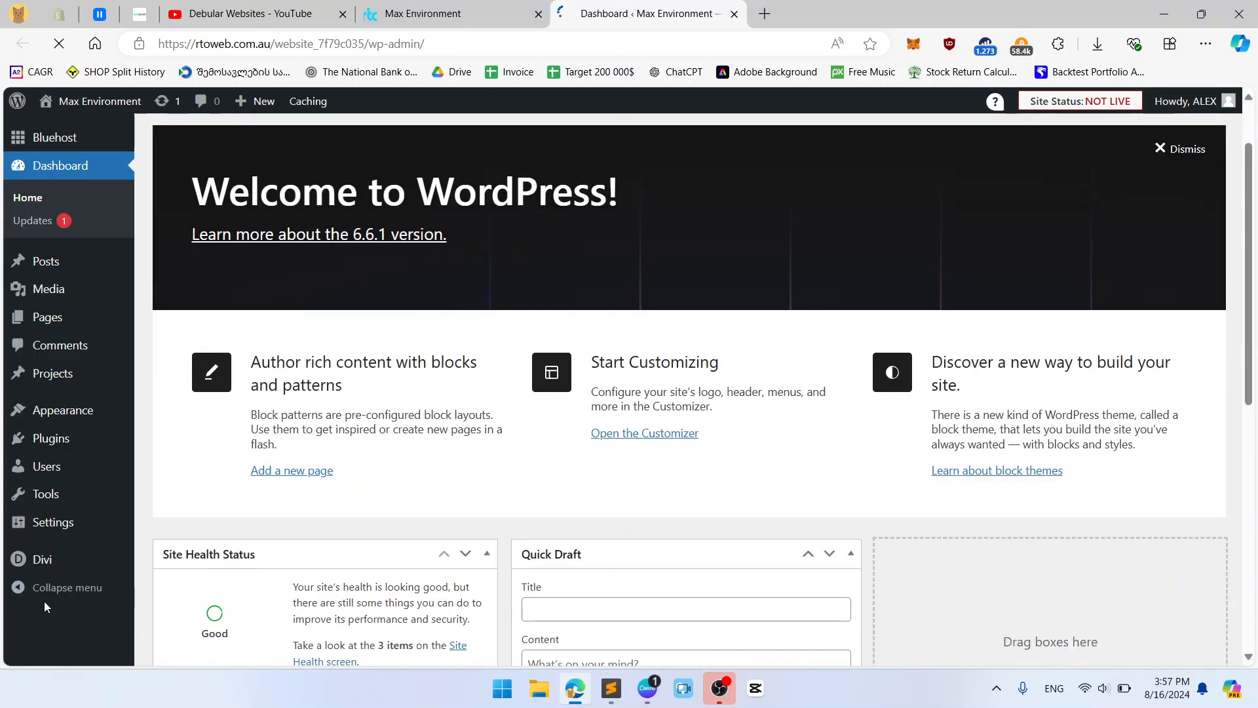
pyautogui.moveTo(61, 562)
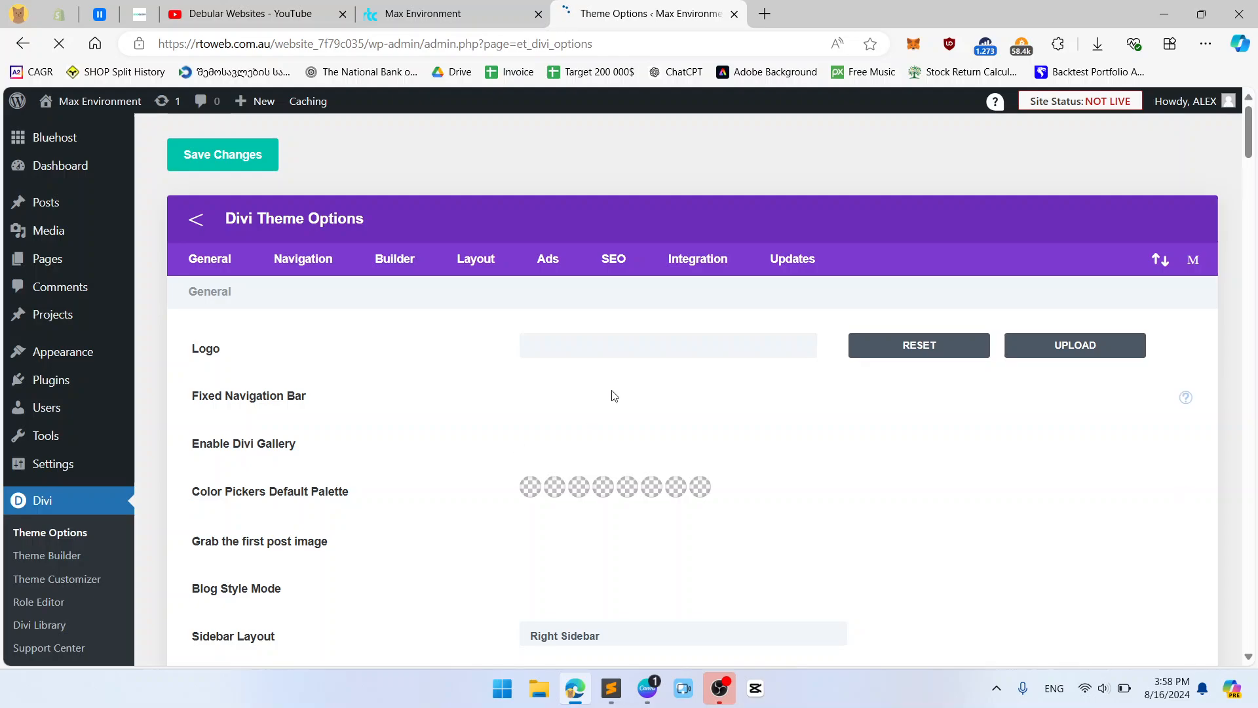
# Upload the Desktop image 748fd5b1-c2f3-4b7f-9670-40b6cf5b100d for the Logo option in the Divi general settings
pyautogui.scroll(-9, 813, 393)
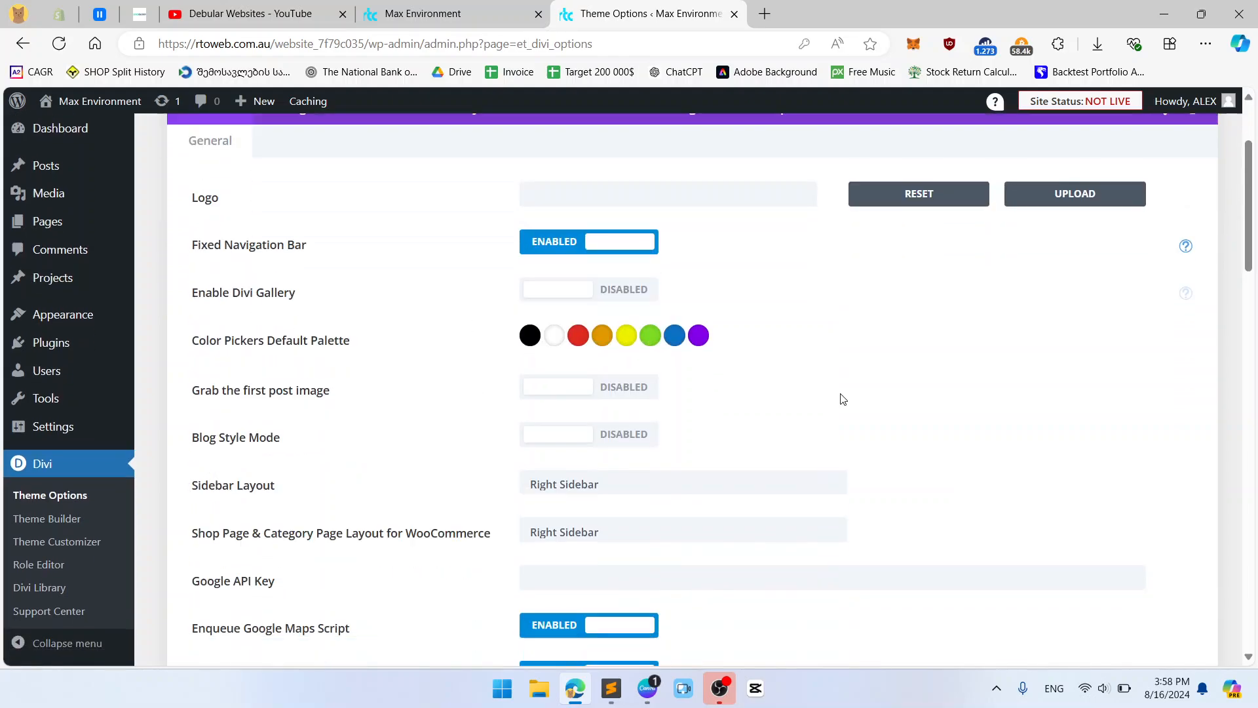
pyautogui.scroll(-10, 785, 389)
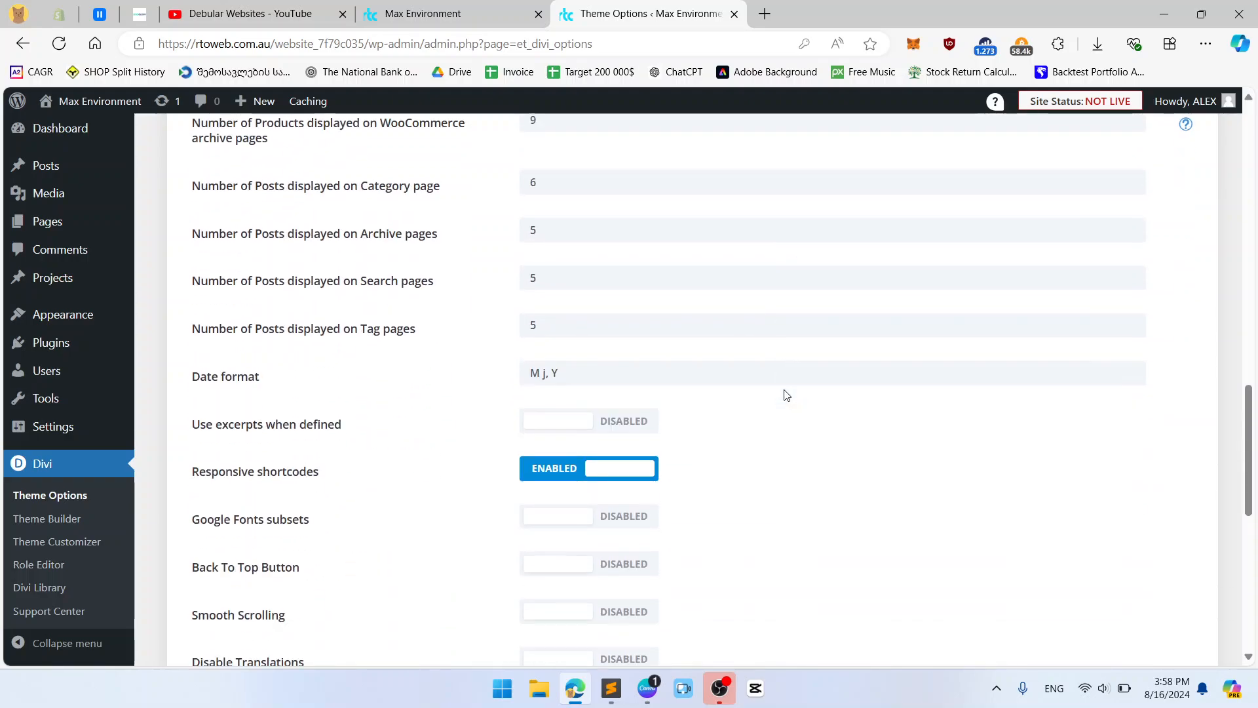
pyautogui.scroll(5, 785, 396)
pyautogui.scroll(14, 785, 393)
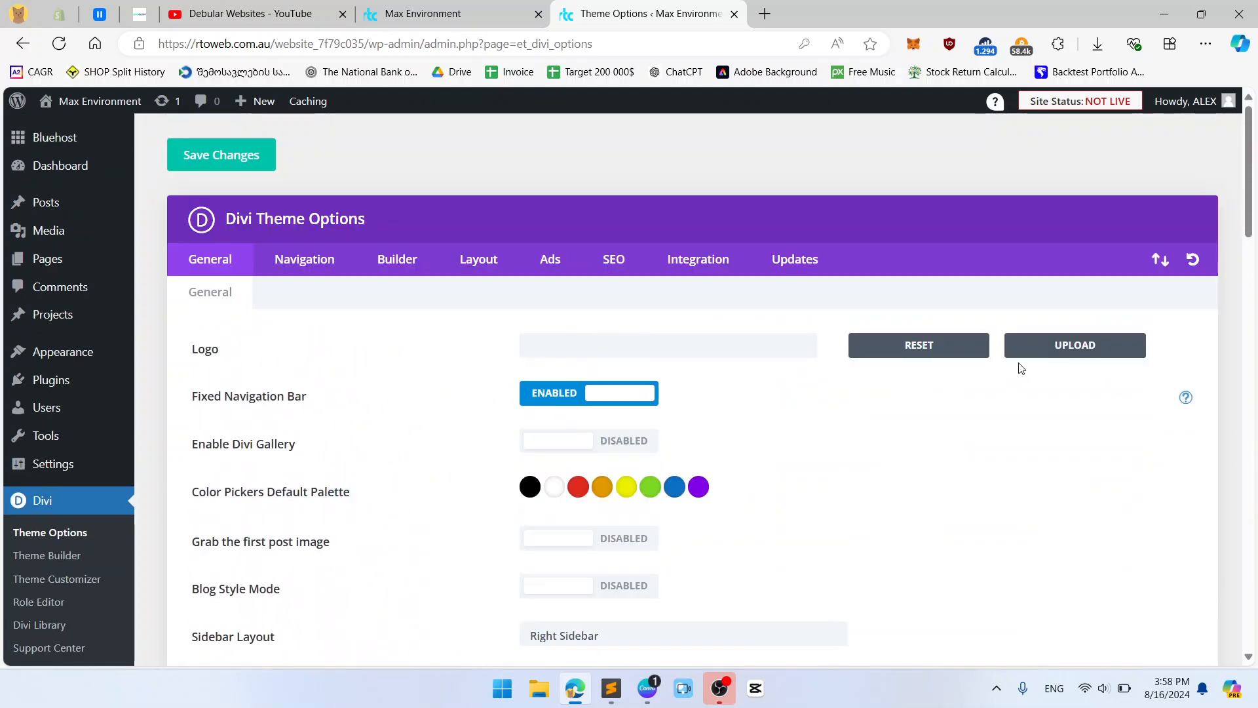
pyautogui.click(1044, 348)
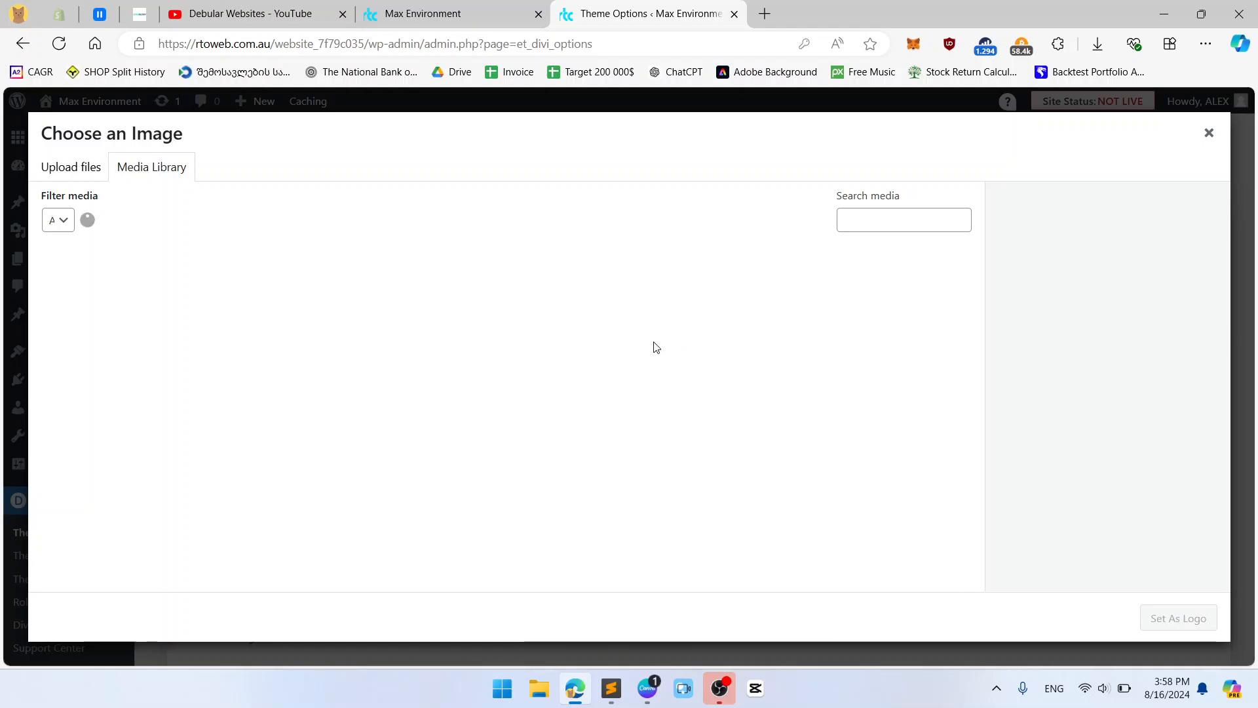
pyautogui.click(509, 432)
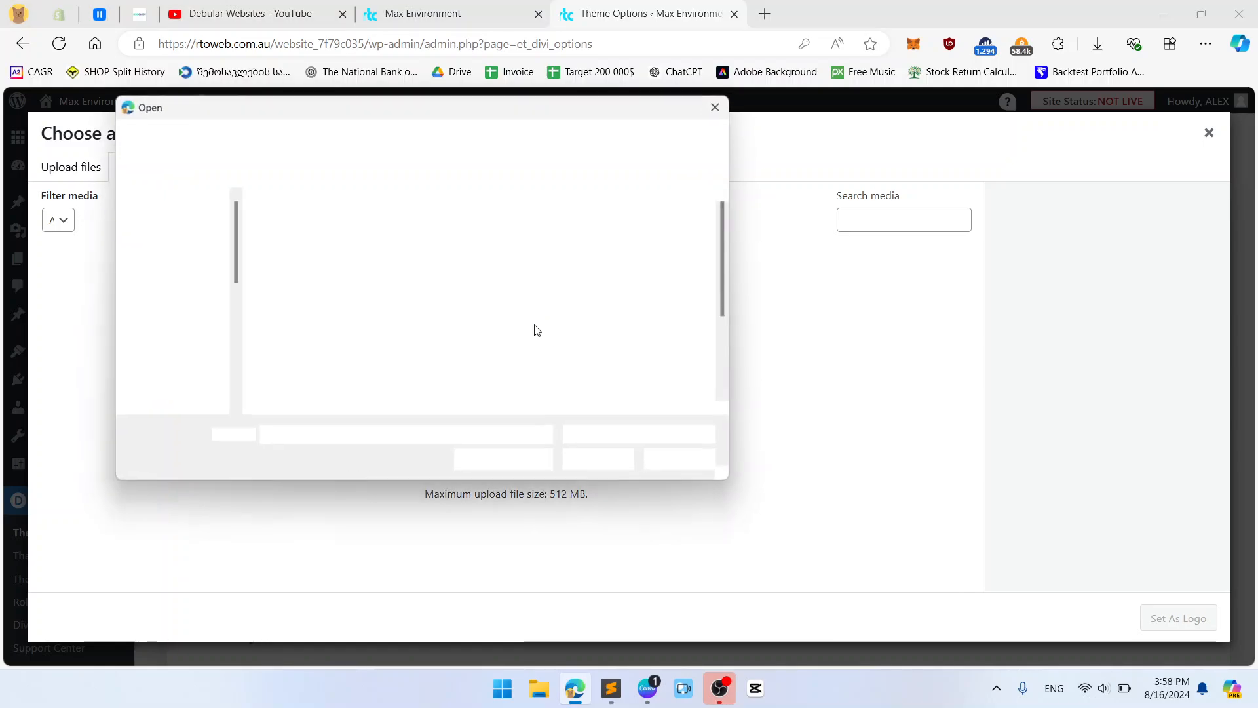
pyautogui.click(664, 275)
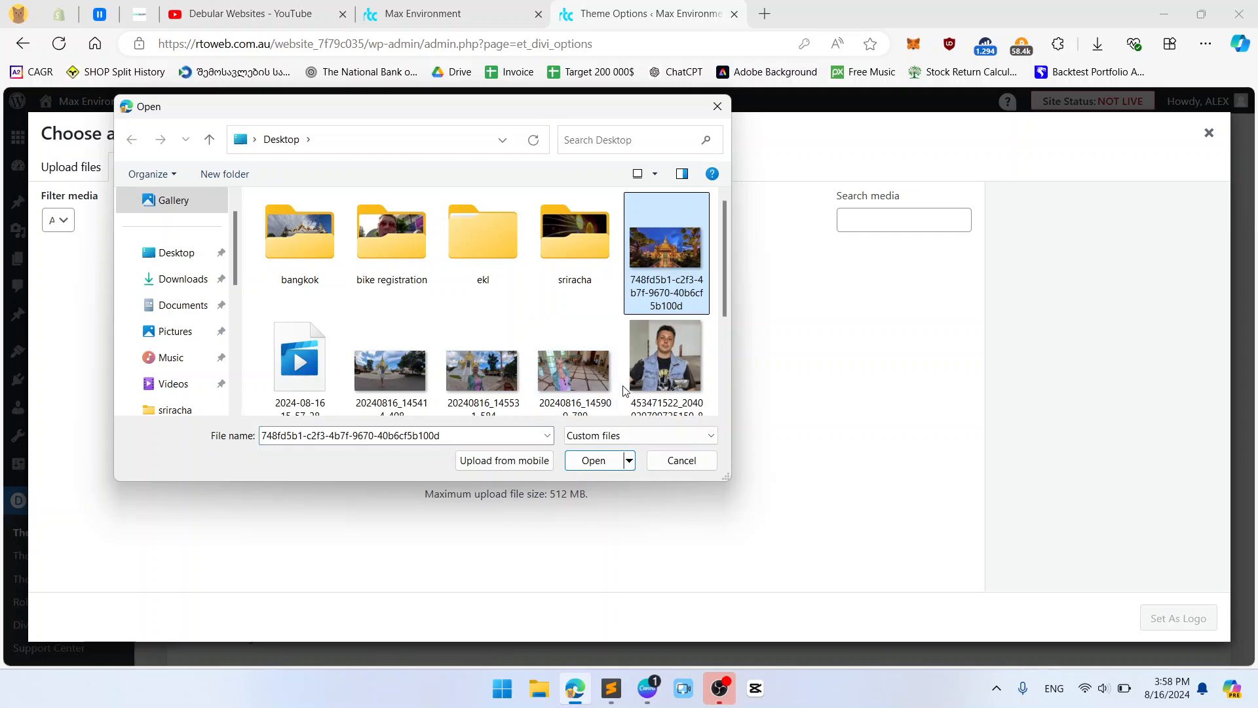
pyautogui.click(579, 462)
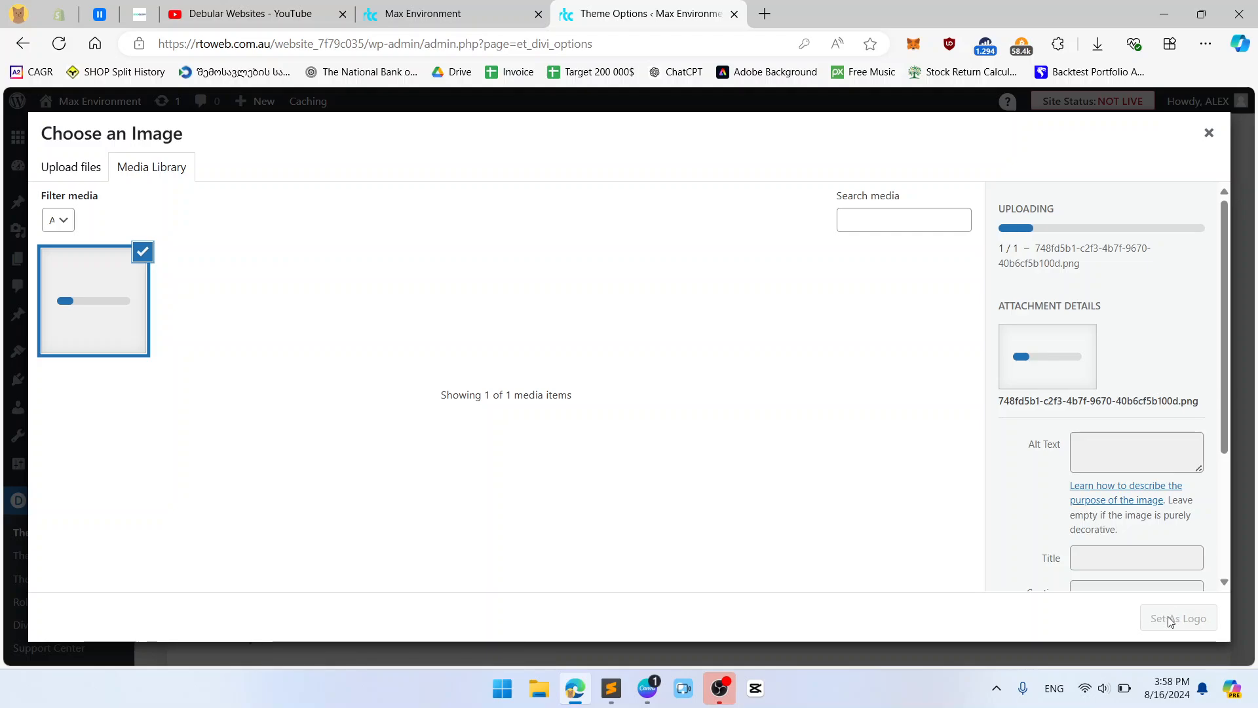
# Set the uploaded image as the site logo and save the theme options
pyautogui.click(456, 12)
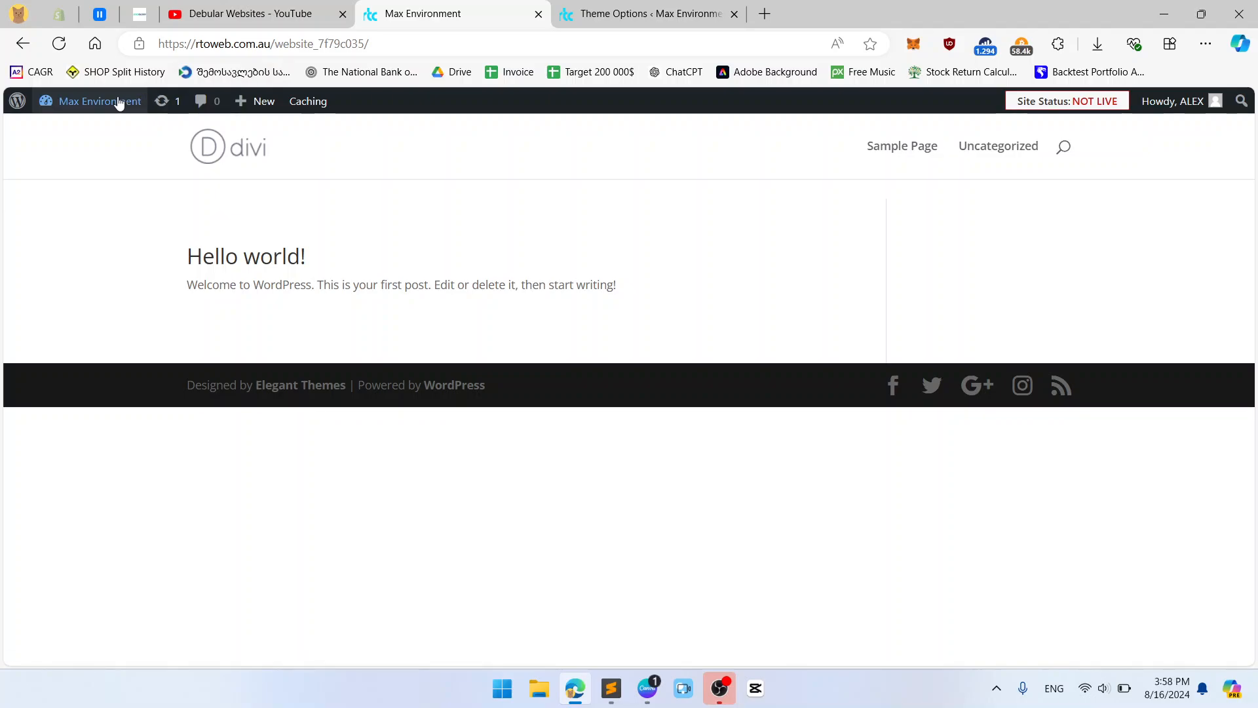
pyautogui.moveTo(121, 102)
pyautogui.click(639, 13)
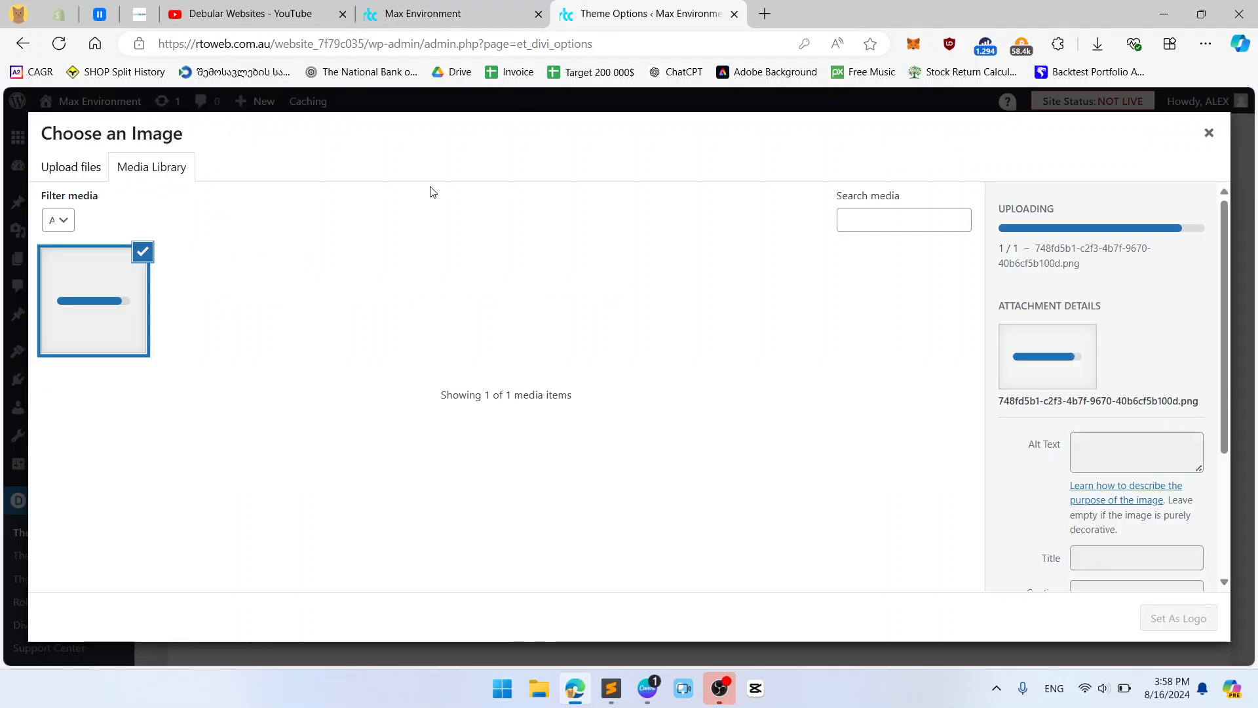
pyautogui.click(424, 7)
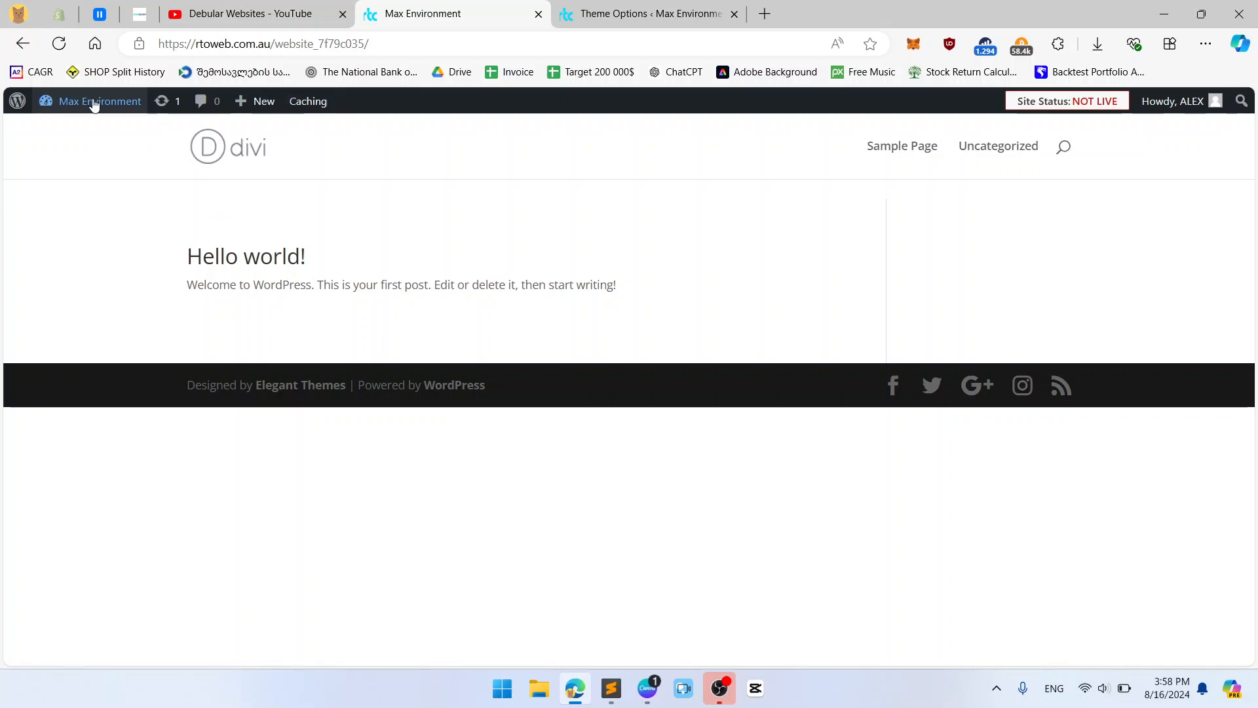
pyautogui.moveTo(98, 102)
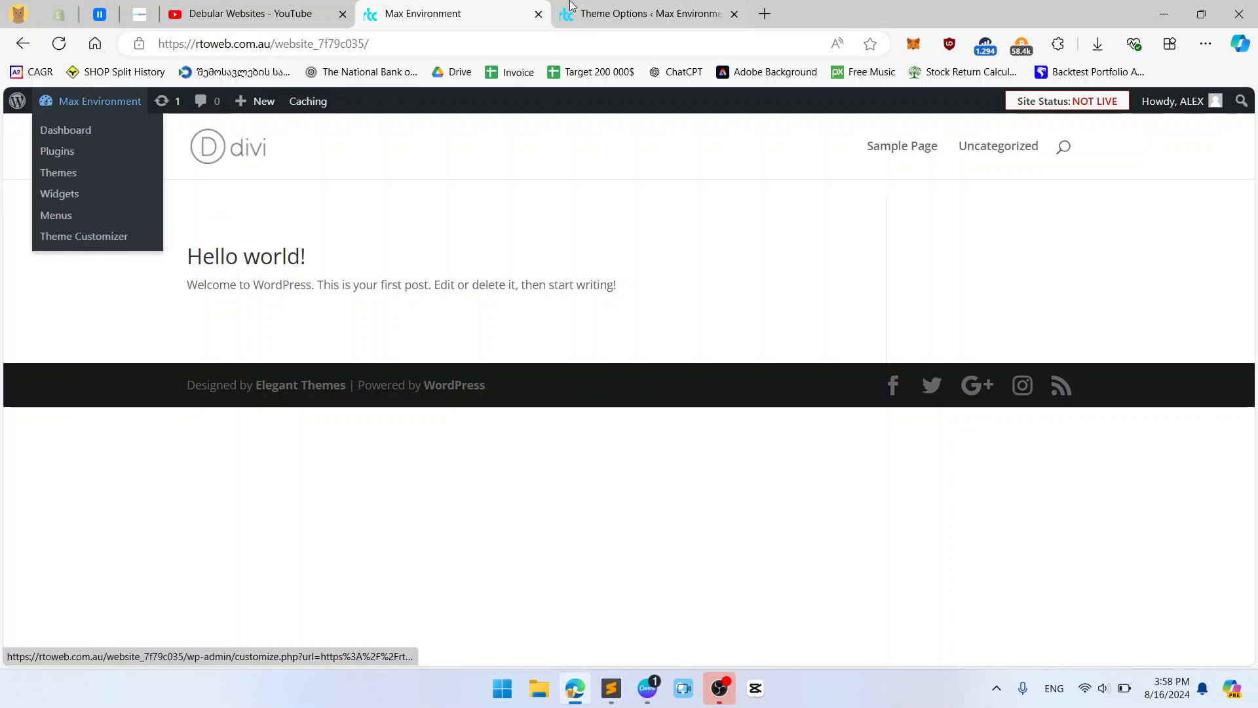
pyautogui.click(571, 6)
pyautogui.click(1176, 618)
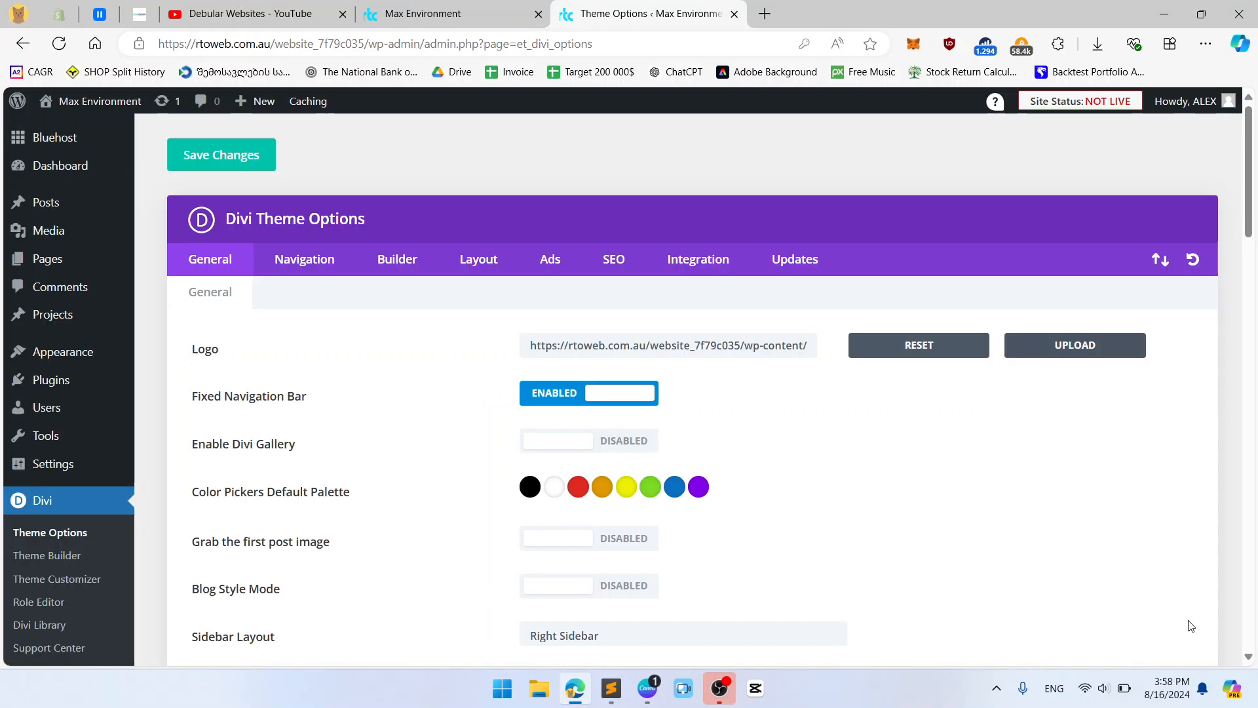
pyautogui.scroll(-1, 138, 470)
pyautogui.moveTo(134, 318)
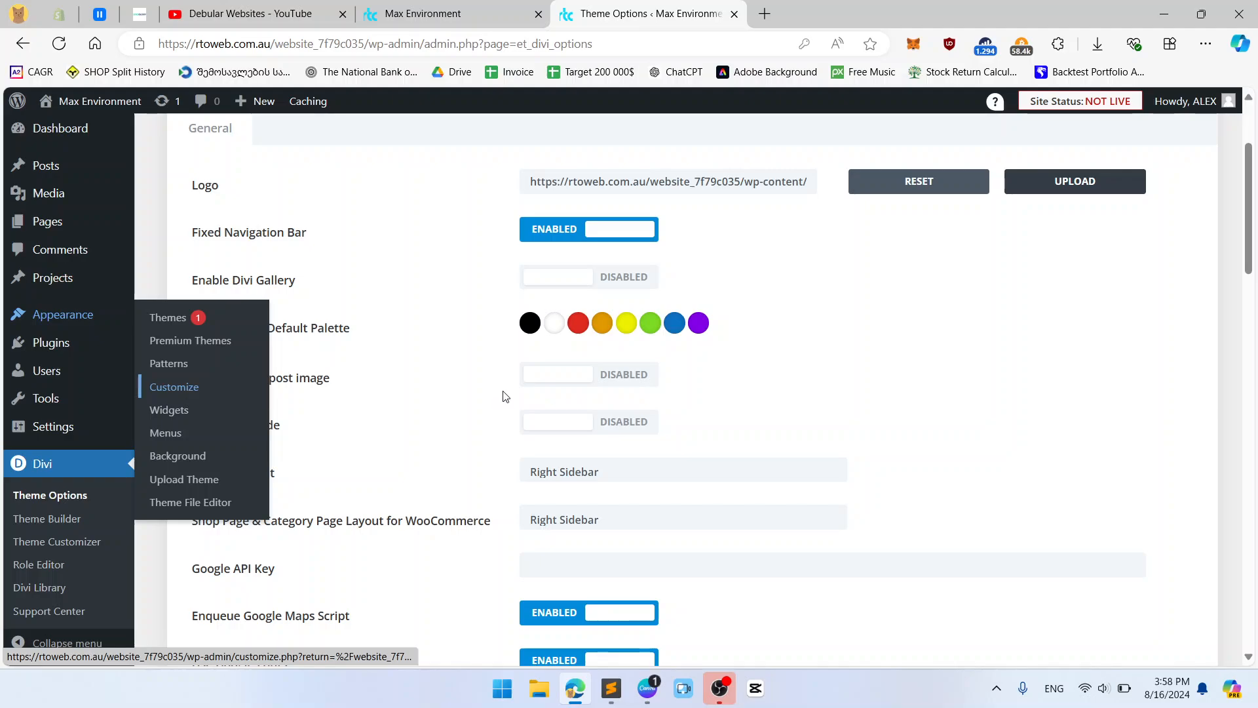
pyautogui.scroll(3, 855, 396)
pyautogui.click(237, 153)
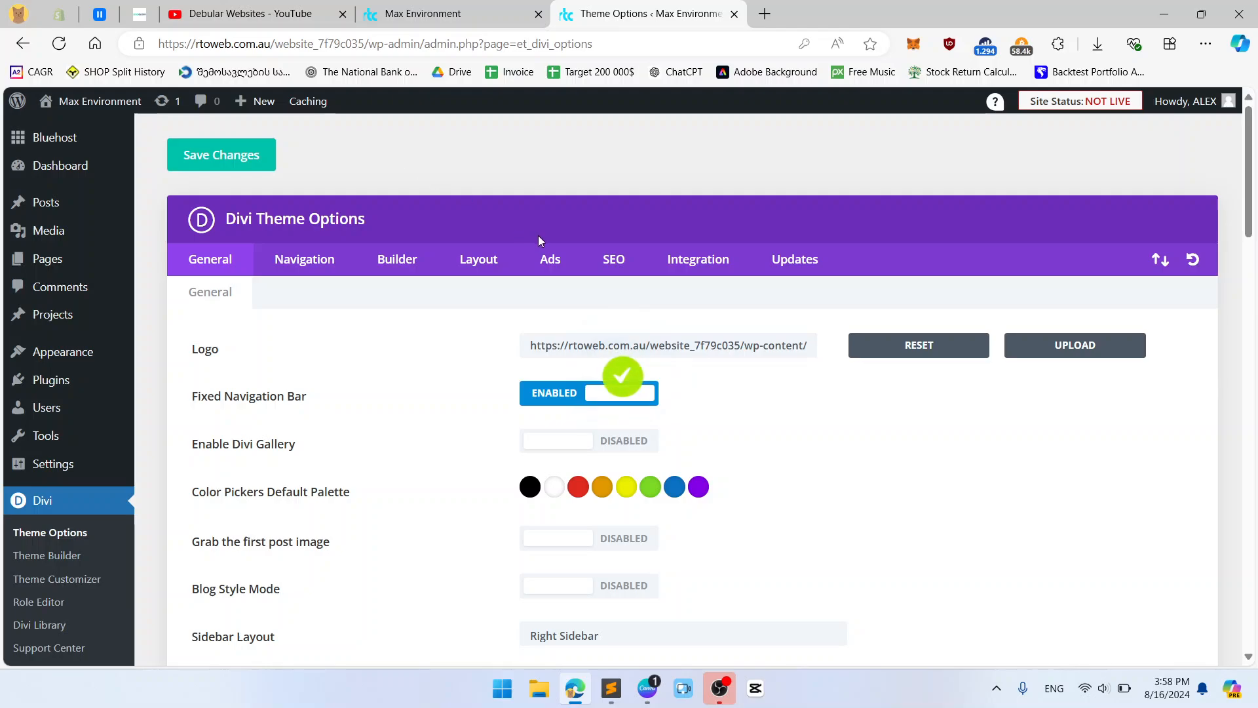
# Open the WordPress Customizer for the Divi theme
pyautogui.moveTo(66, 352)
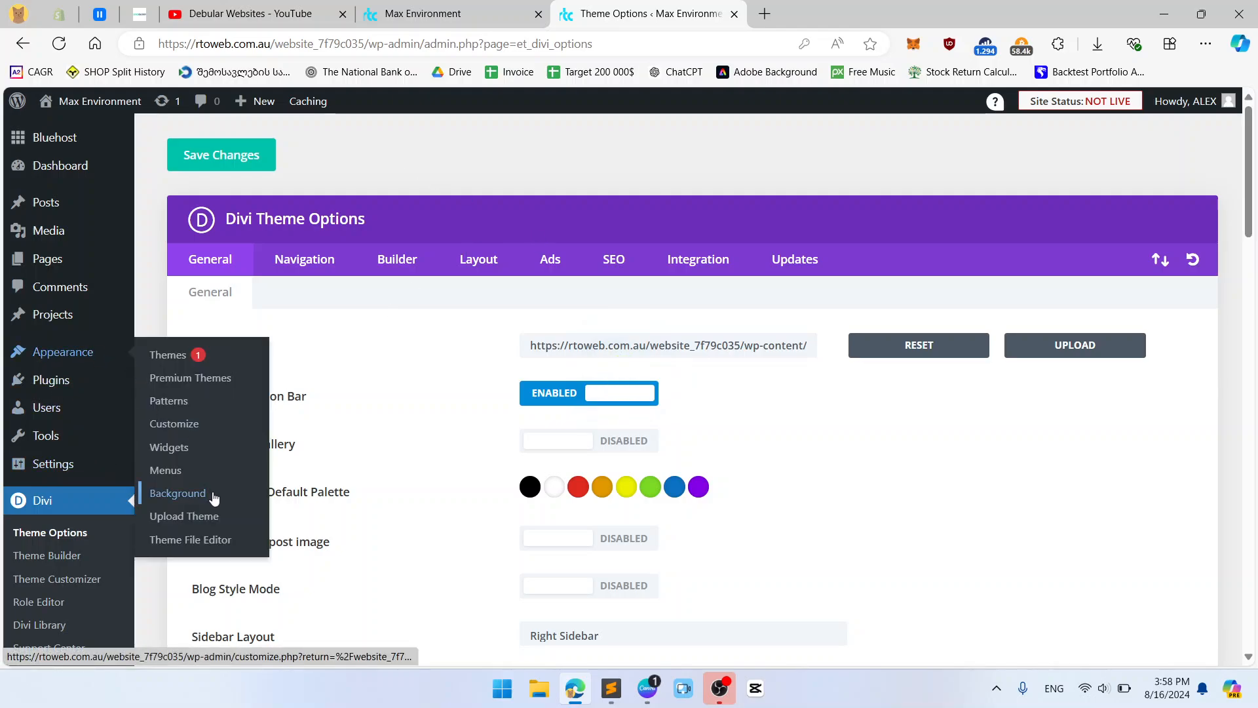
pyautogui.click(208, 430)
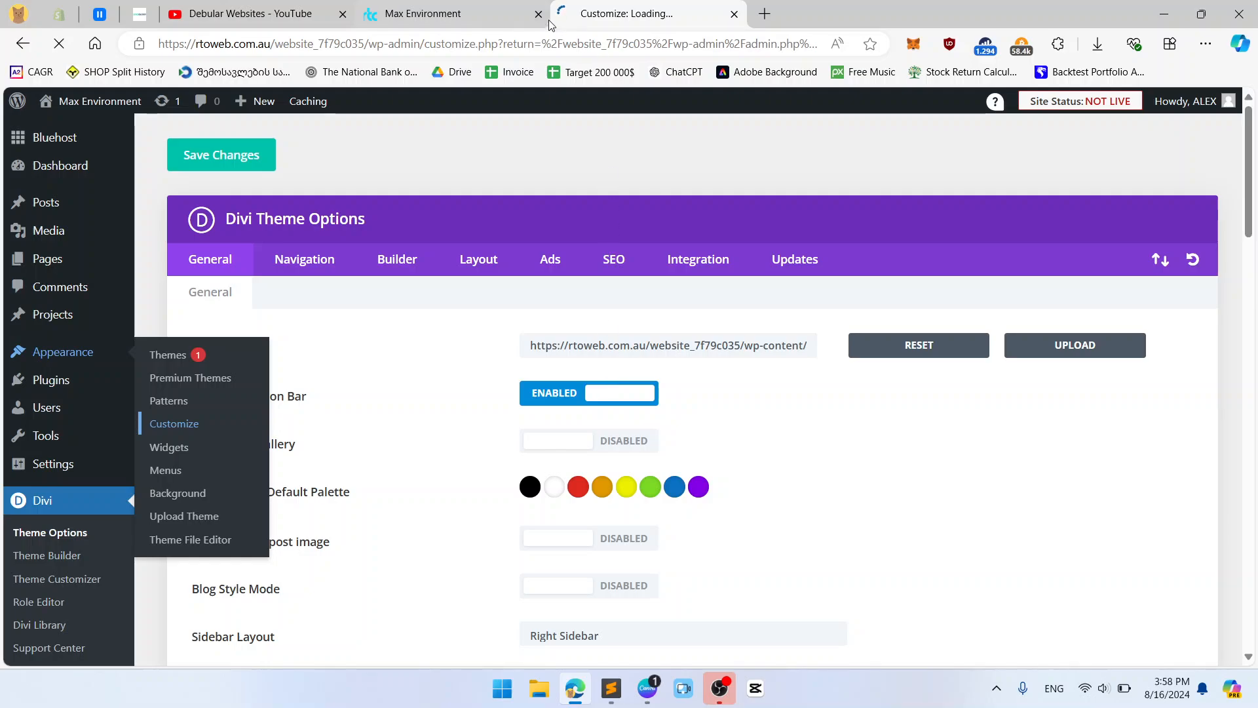
pyautogui.click(491, 8)
pyautogui.click(620, 5)
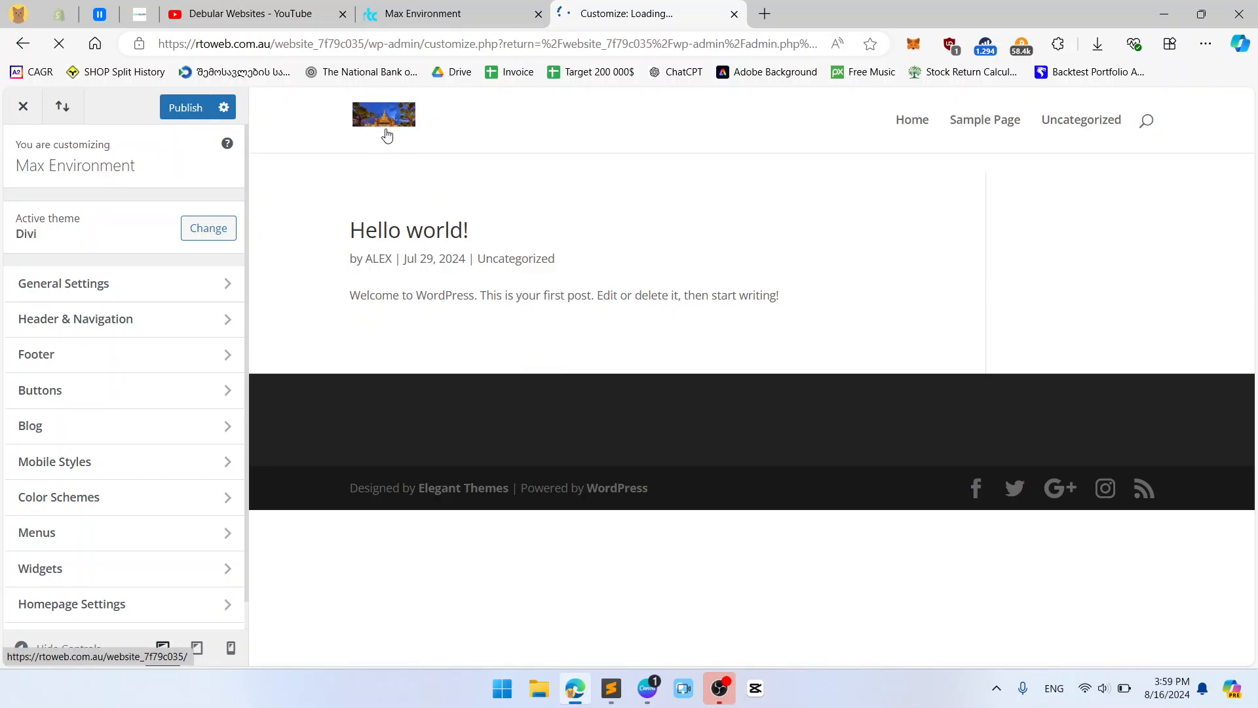
# Open the Primary Menu Bar settings within the Header & Navigation section
pyautogui.click(119, 325)
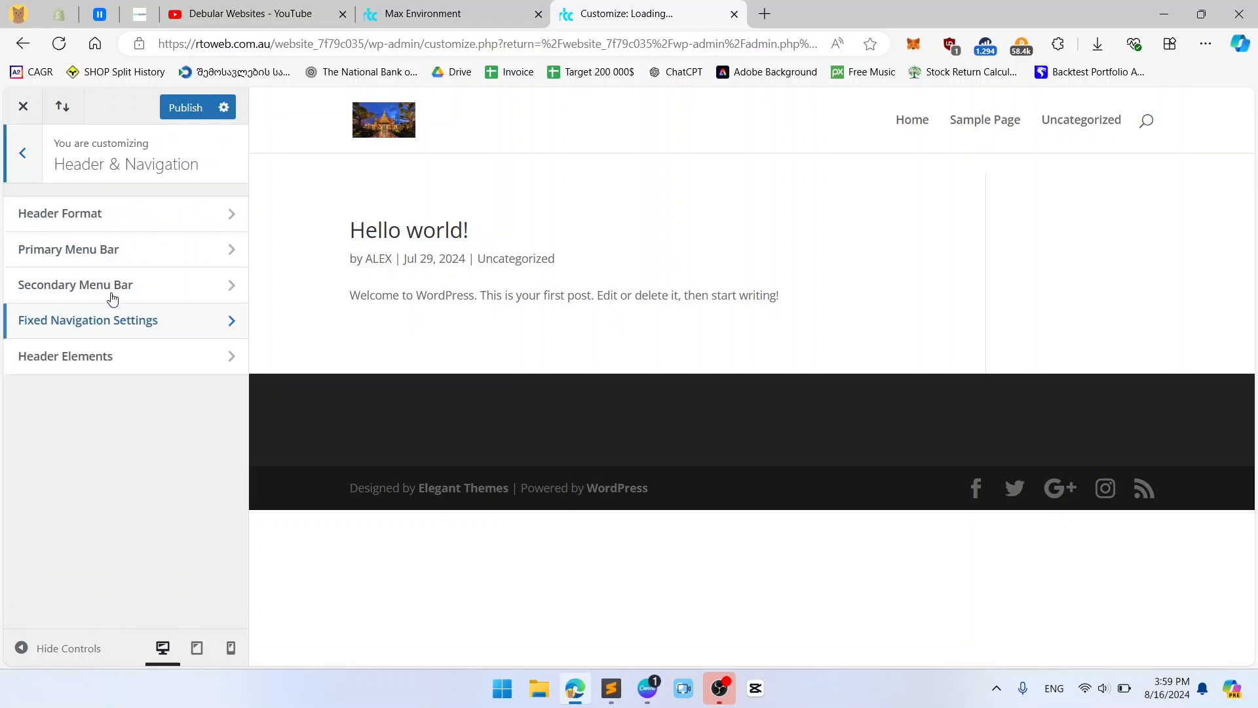
pyautogui.click(23, 162)
pyautogui.click(149, 326)
pyautogui.click(162, 216)
pyautogui.press('Escape')
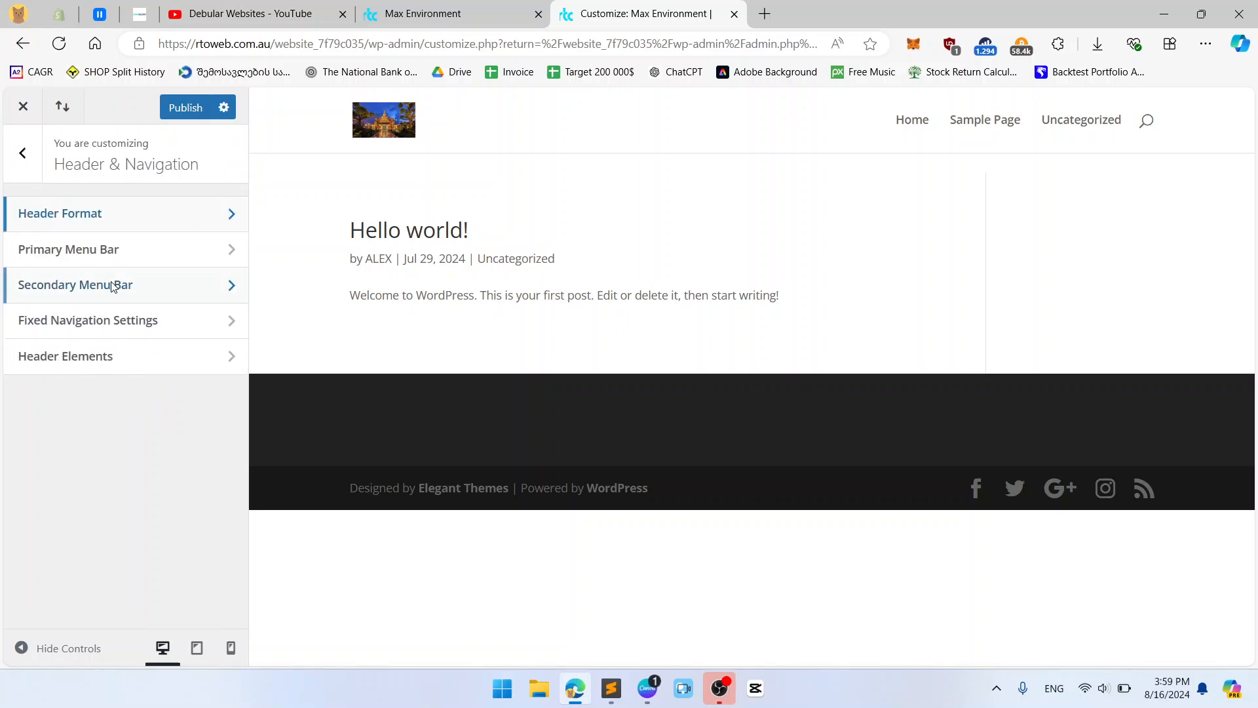
pyautogui.click(118, 254)
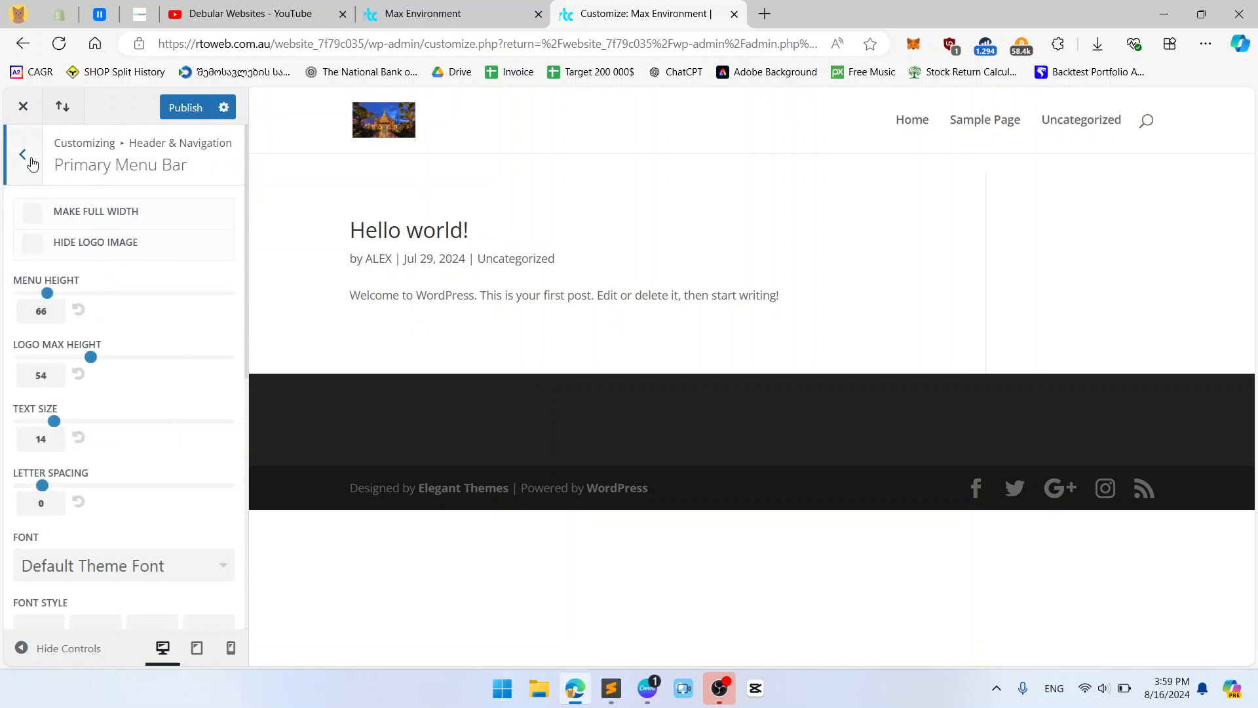
pyautogui.click(23, 154)
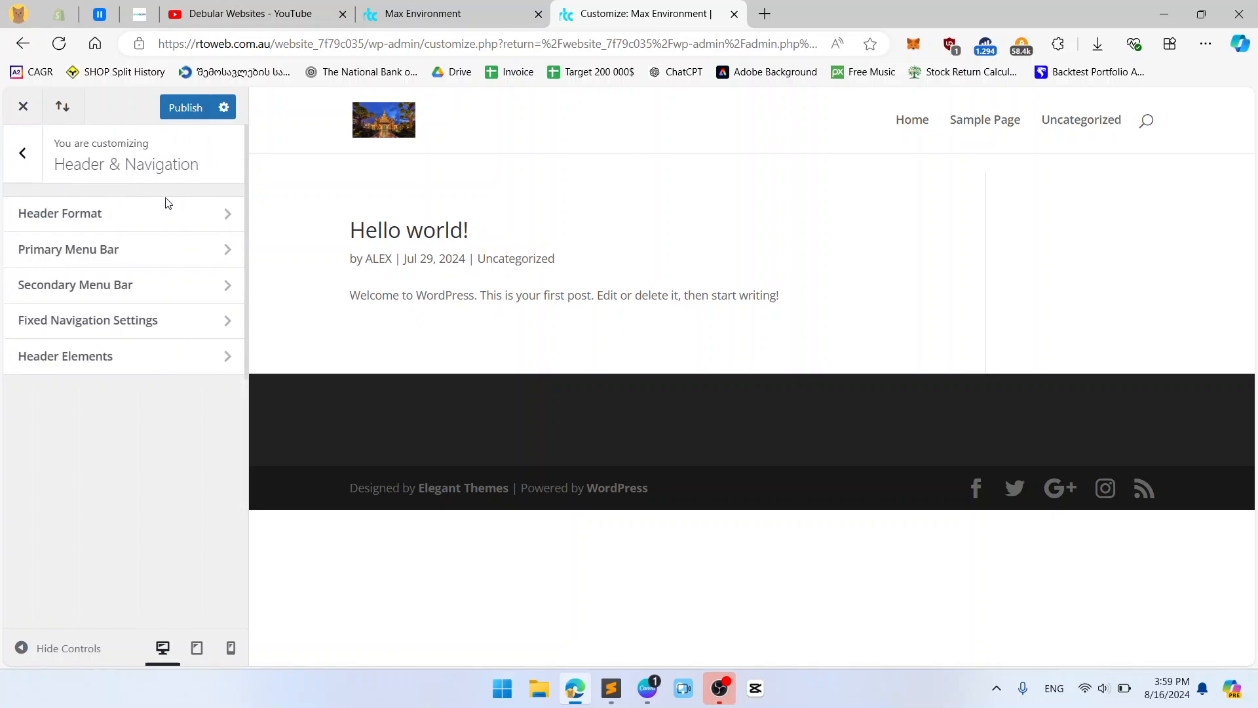
pyautogui.click(159, 260)
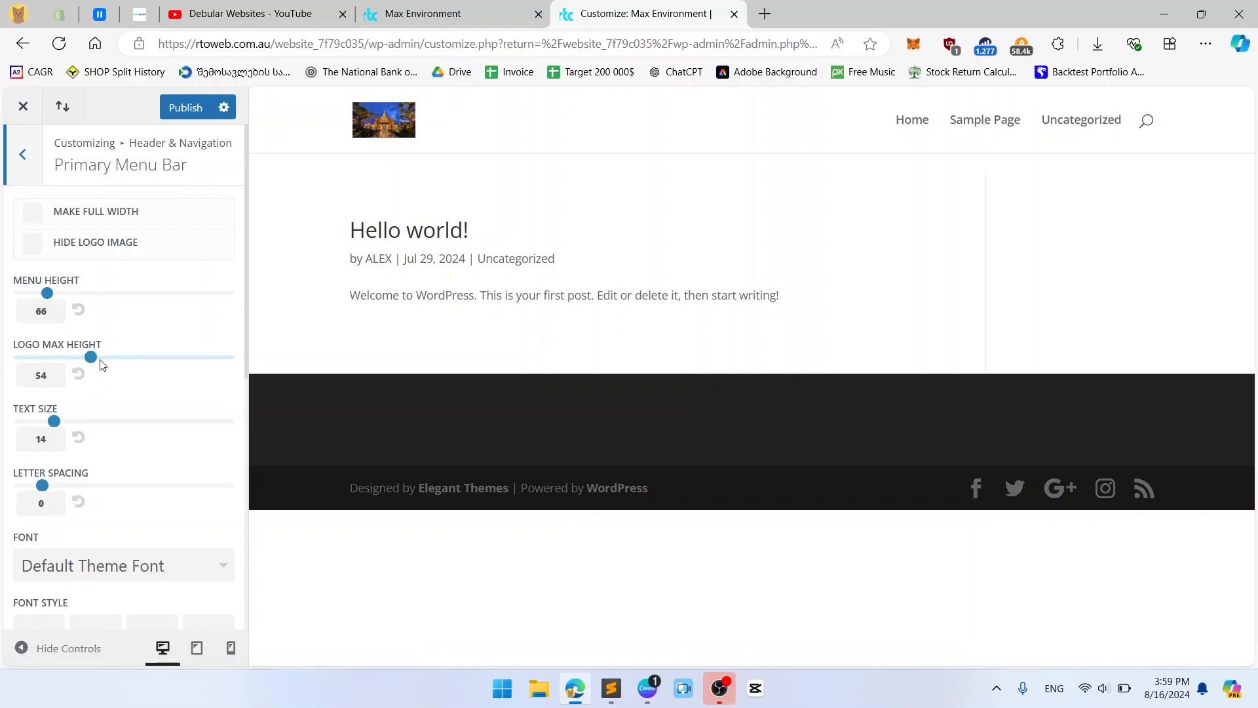
# Try the logo max height at its extremes of 100 and 30, ending at 100
pyautogui.moveTo(101, 364); pyautogui.dragTo(243, 360)
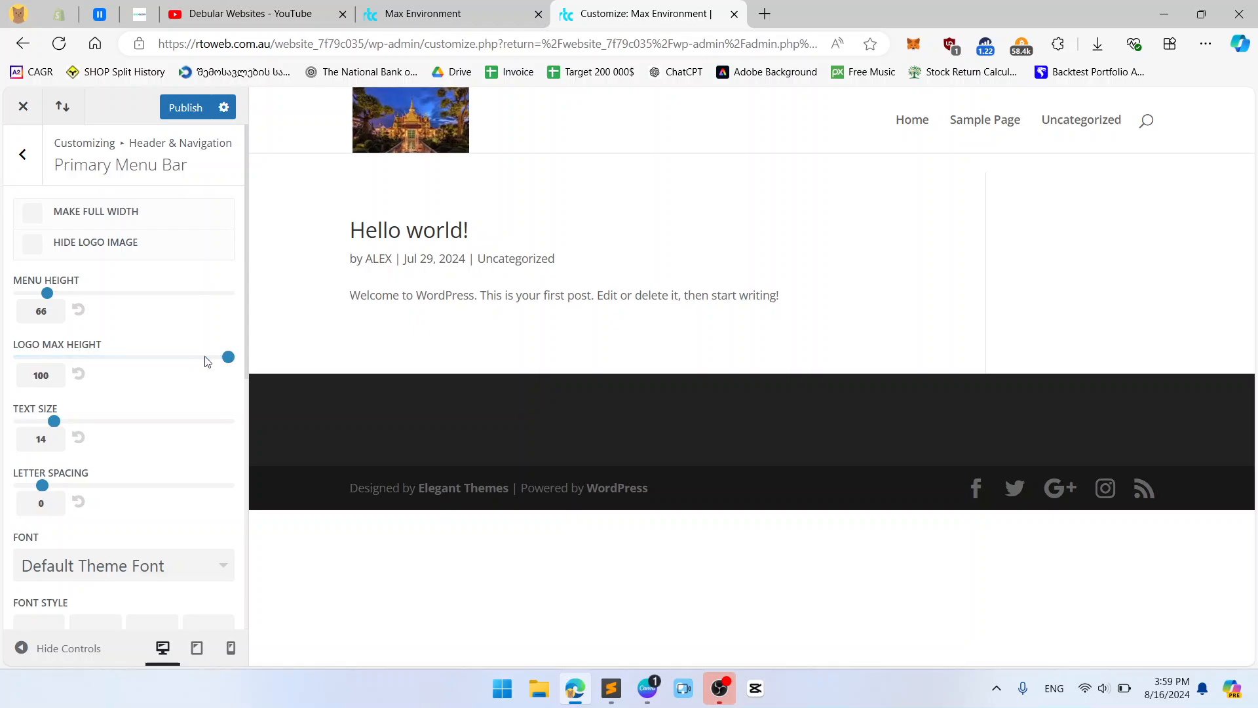
pyautogui.moveTo(151, 359); pyautogui.dragTo(19, 359)
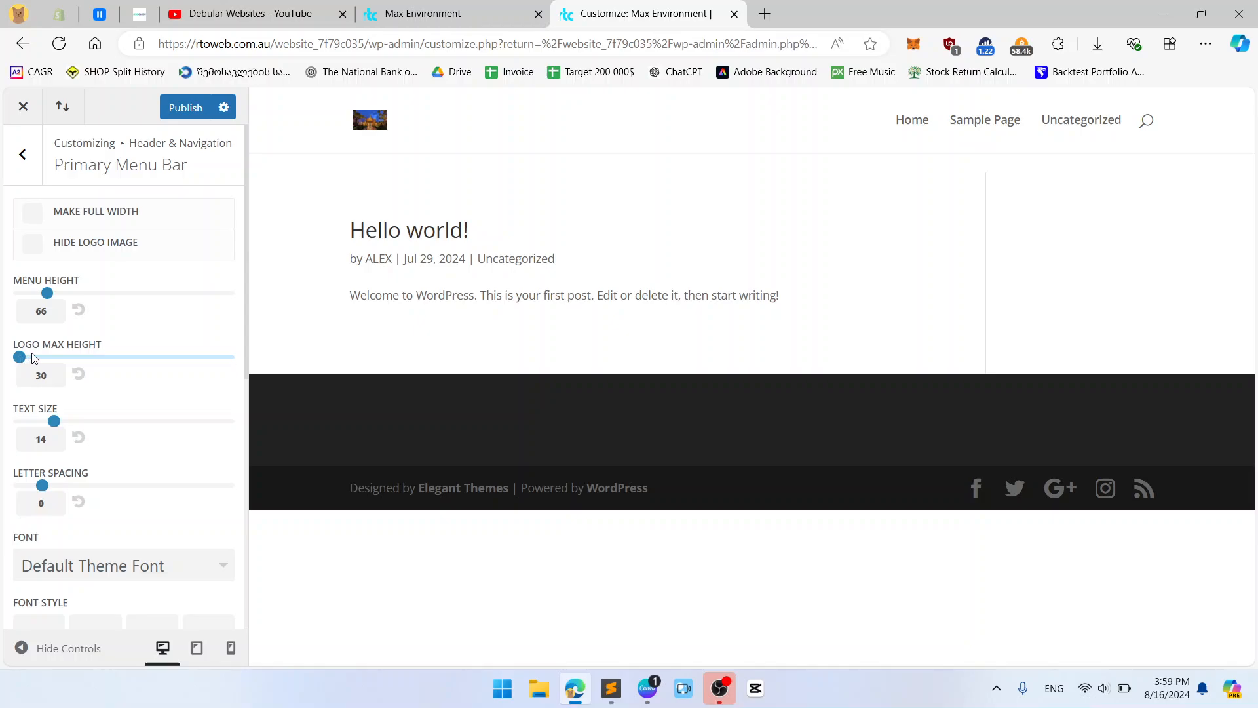
pyautogui.moveTo(213, 357); pyautogui.dragTo(244, 359)
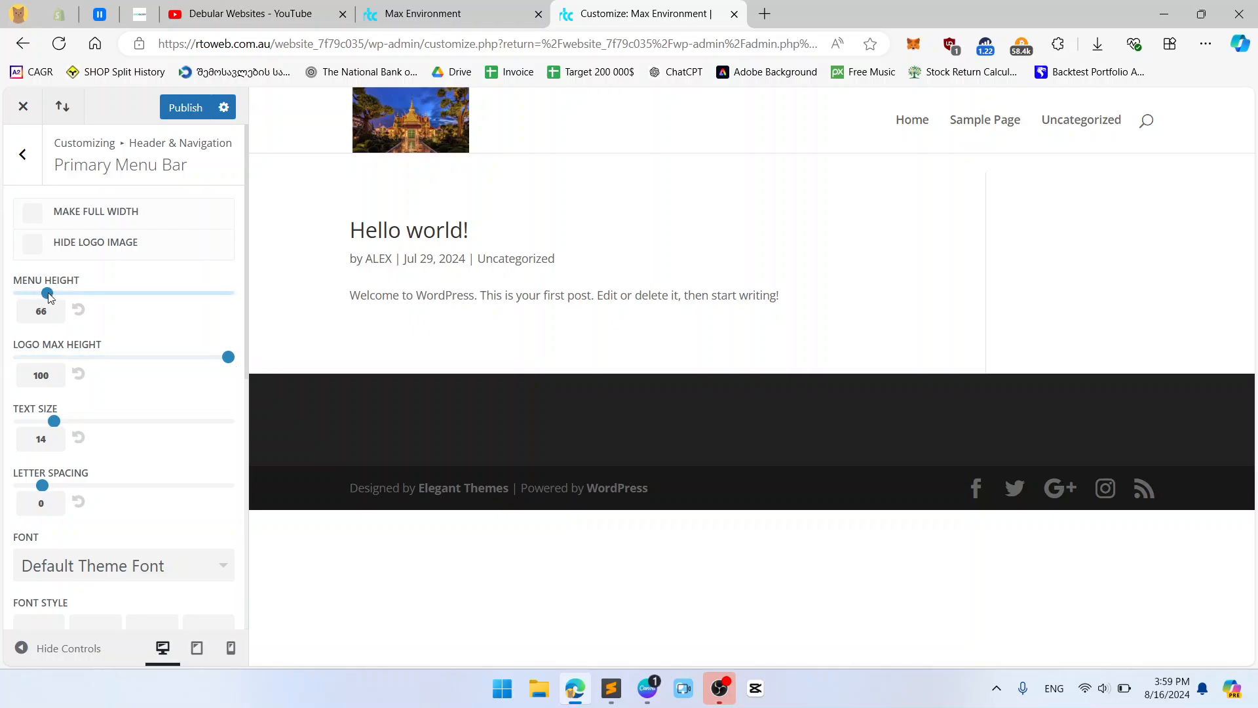
# Set the primary menu bar's menu height to 95 and its logo max height to 89
pyautogui.moveTo(49, 296)
pyautogui.mouseDown()
pyautogui.moveTo(181, 293)
pyautogui.moveTo(68, 293)
pyautogui.mouseUp()
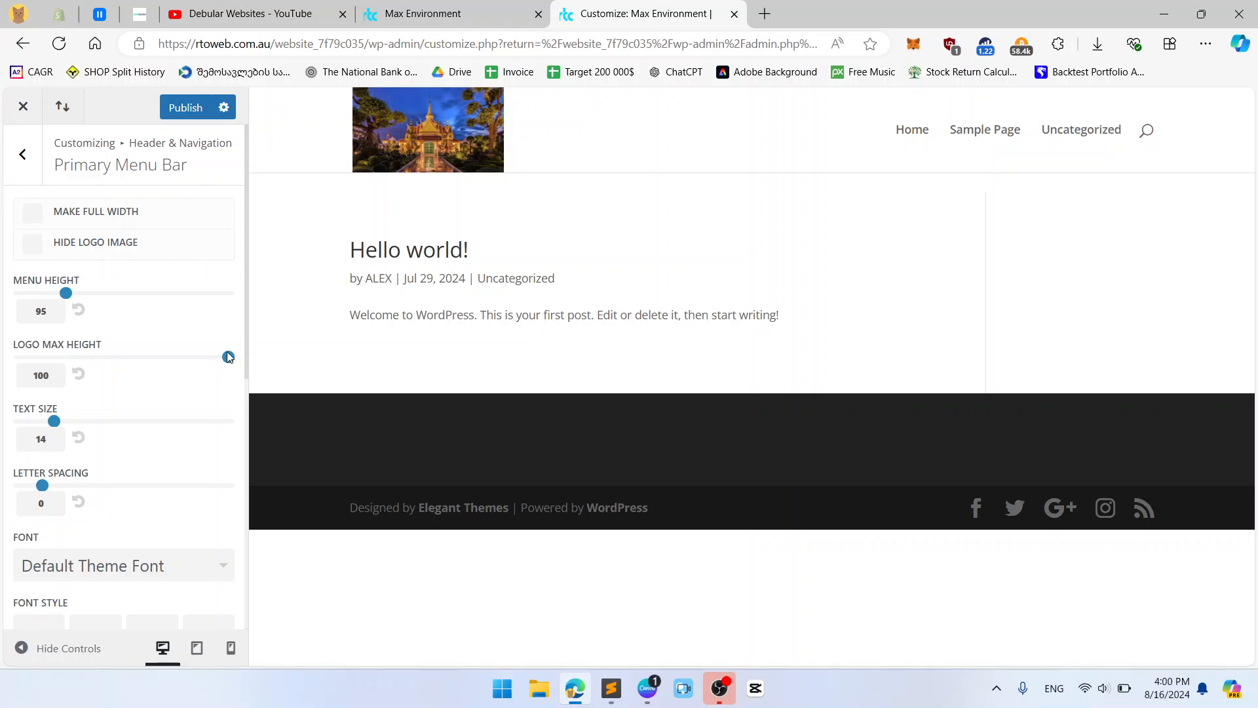
pyautogui.moveTo(228, 357); pyautogui.dragTo(197, 357)
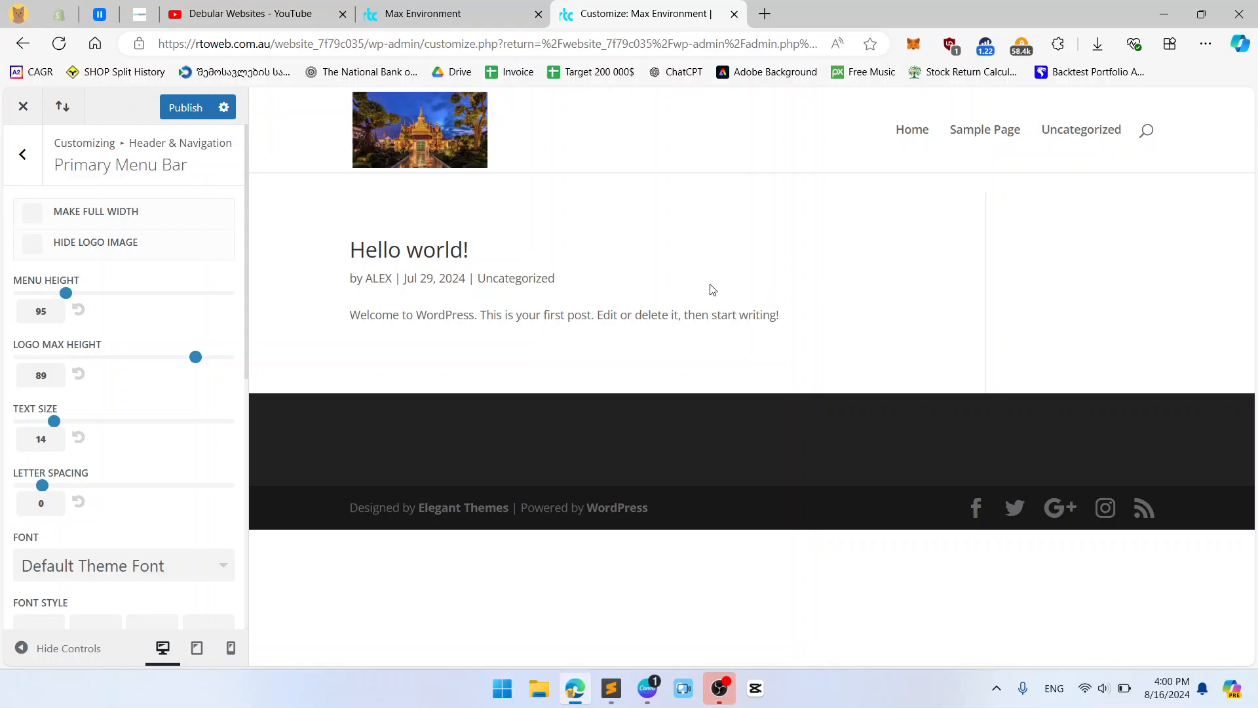
pyautogui.click(473, 6)
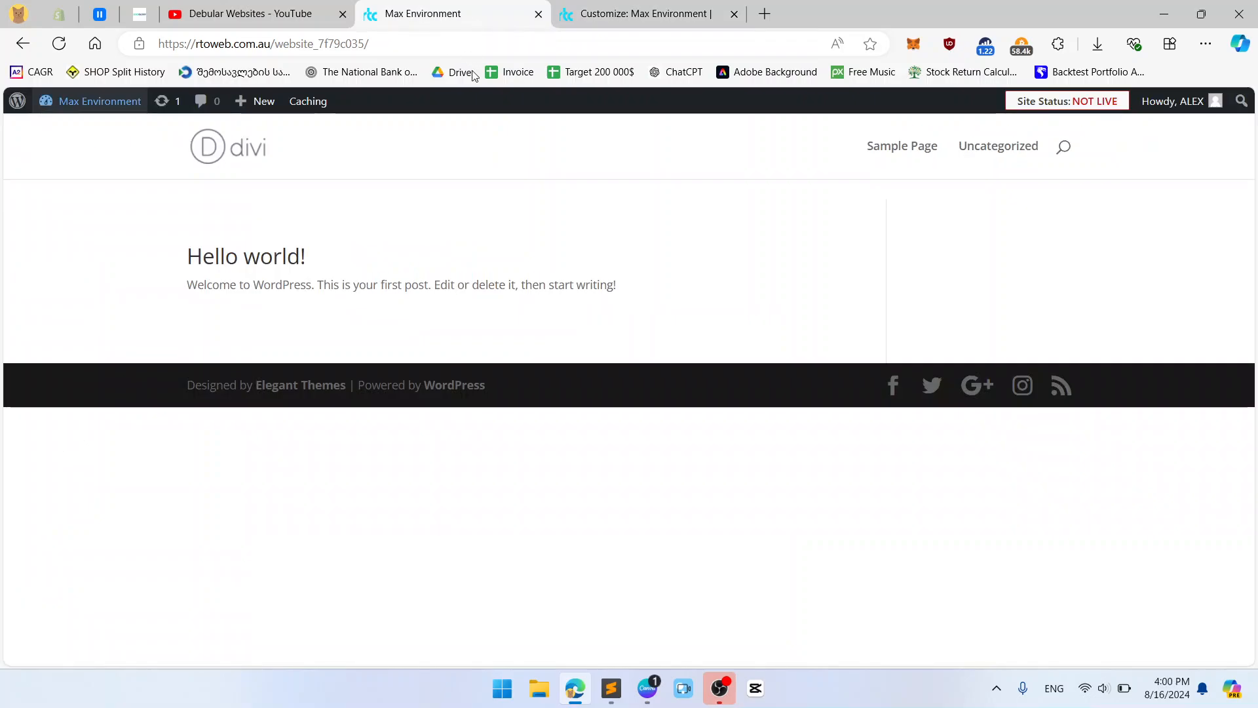
pyautogui.click(629, 13)
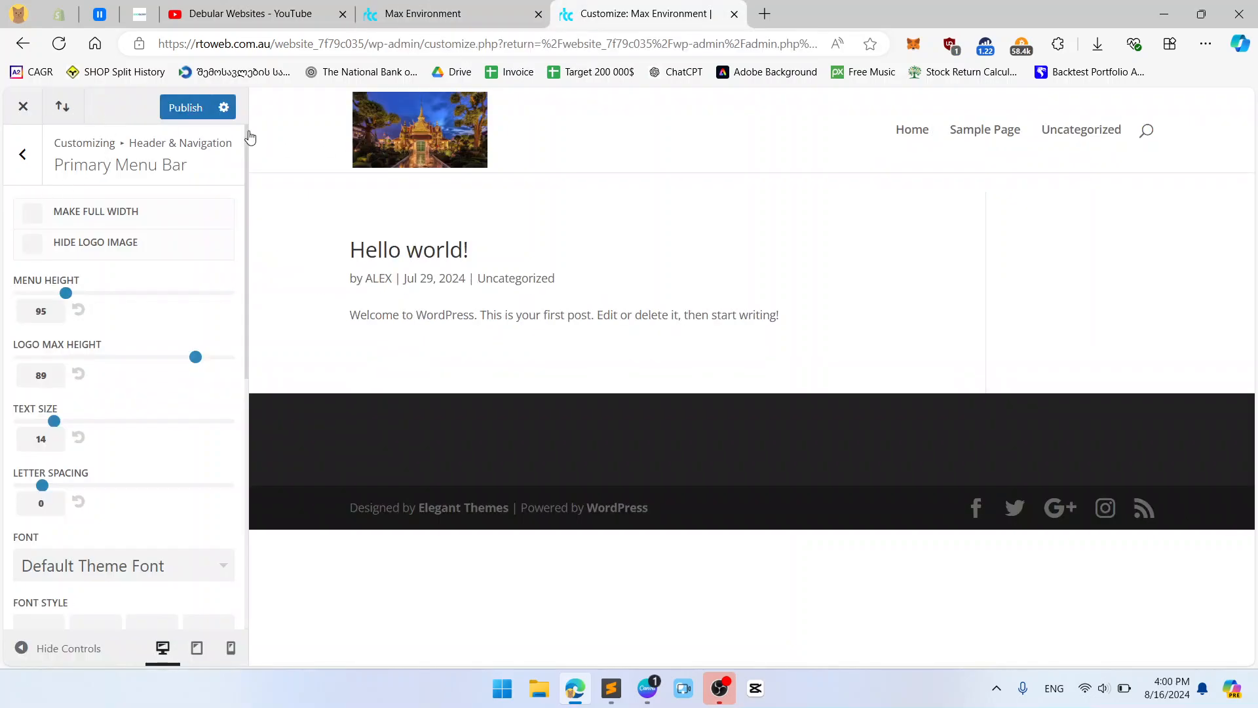
# Leave the Customizer without publishing and open Divi's Theme Builder
pyautogui.click(23, 106)
pyautogui.click(711, 146)
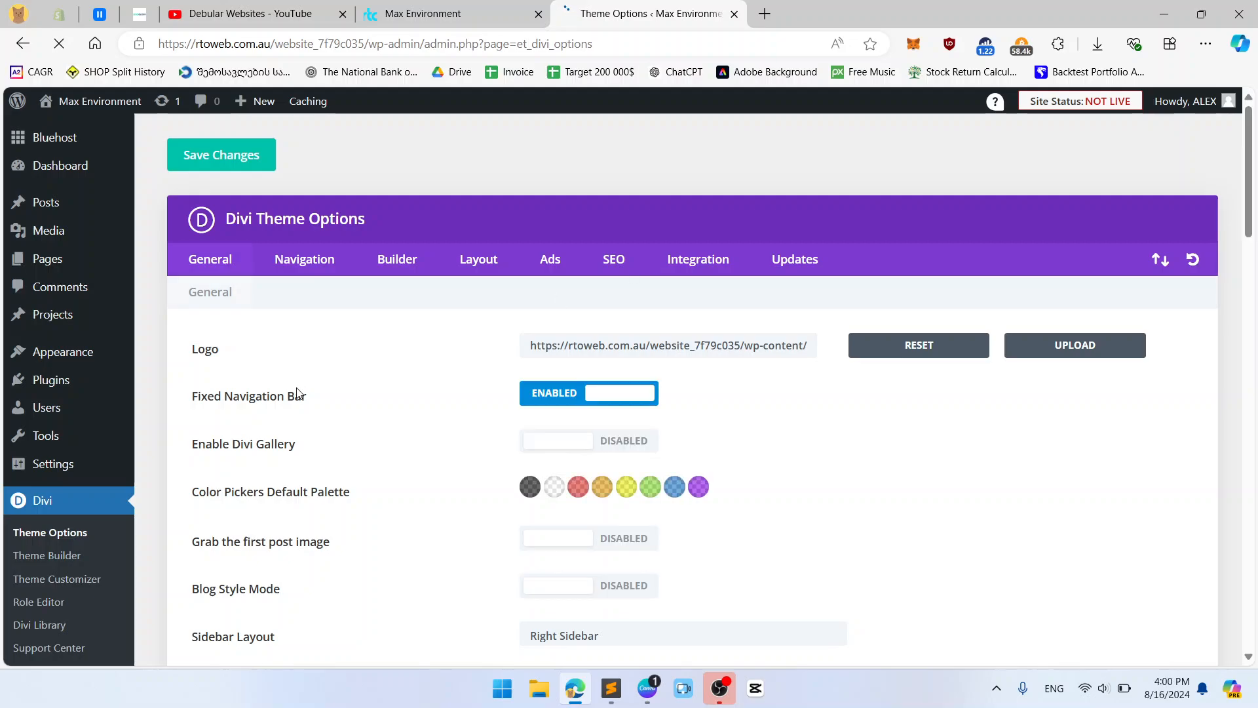
pyautogui.scroll(-3, 393, 361)
pyautogui.moveTo(108, 433)
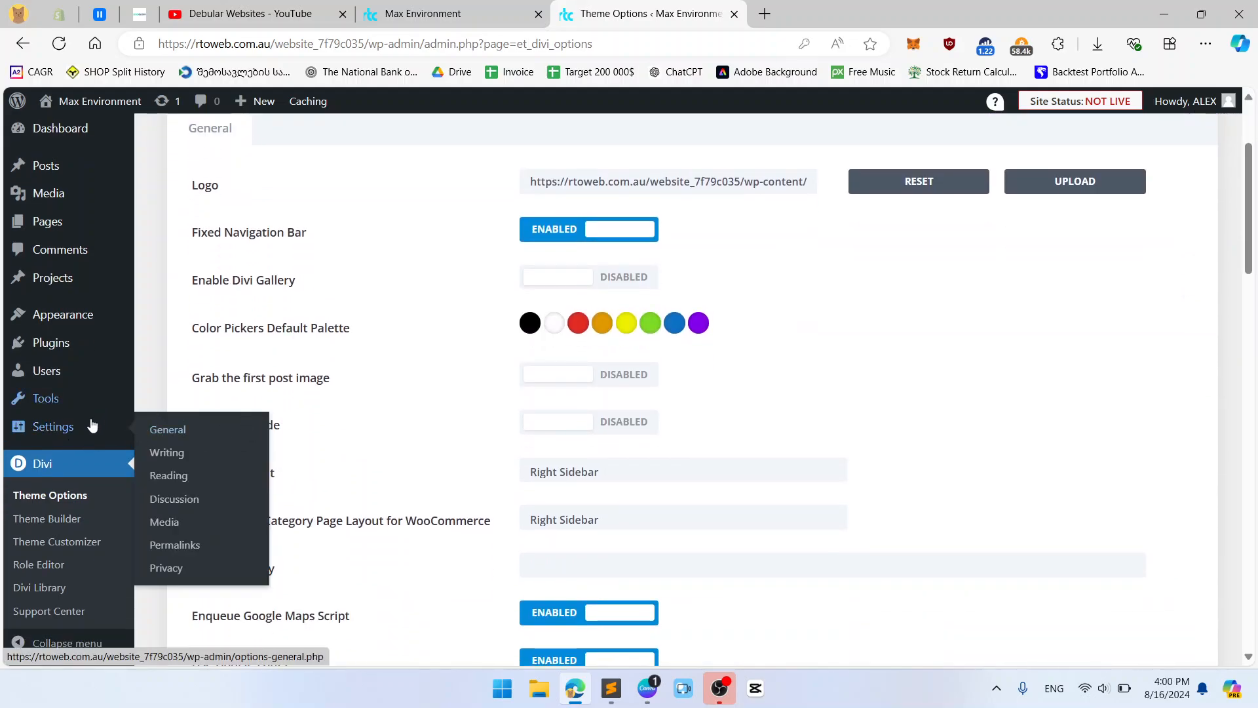
pyautogui.click(54, 519)
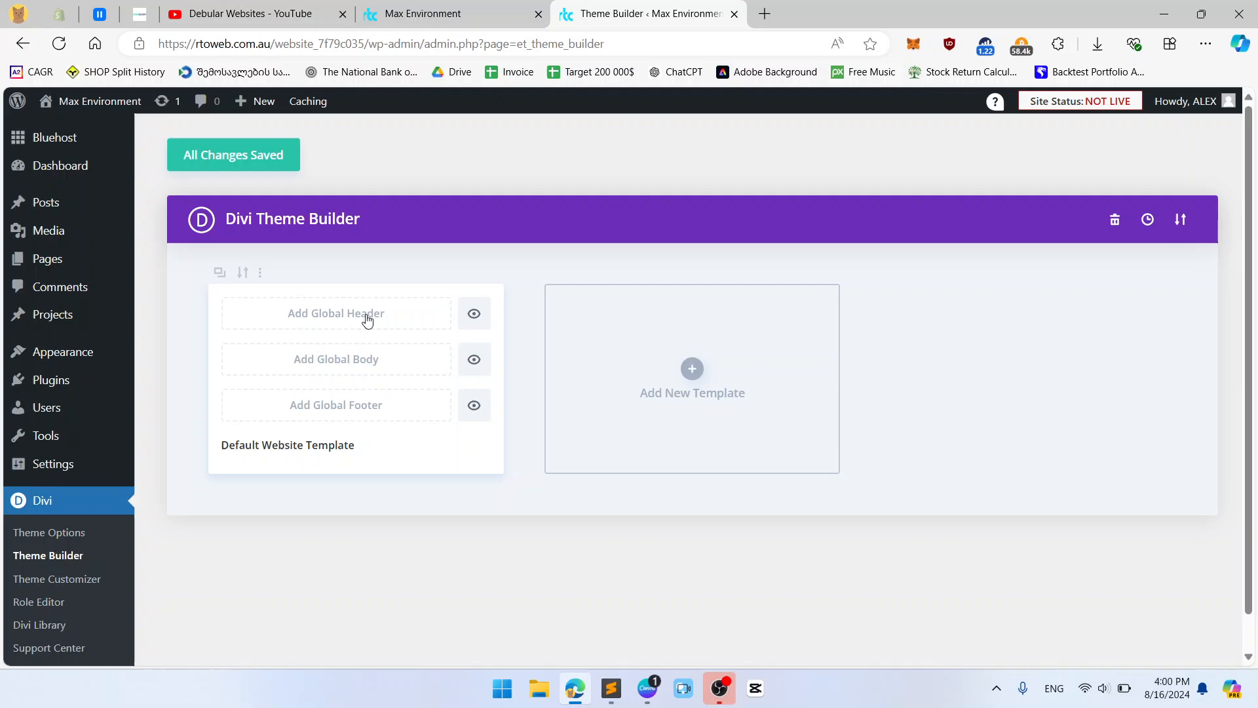
# Start building a global header from scratch for the default website template
pyautogui.click(365, 321)
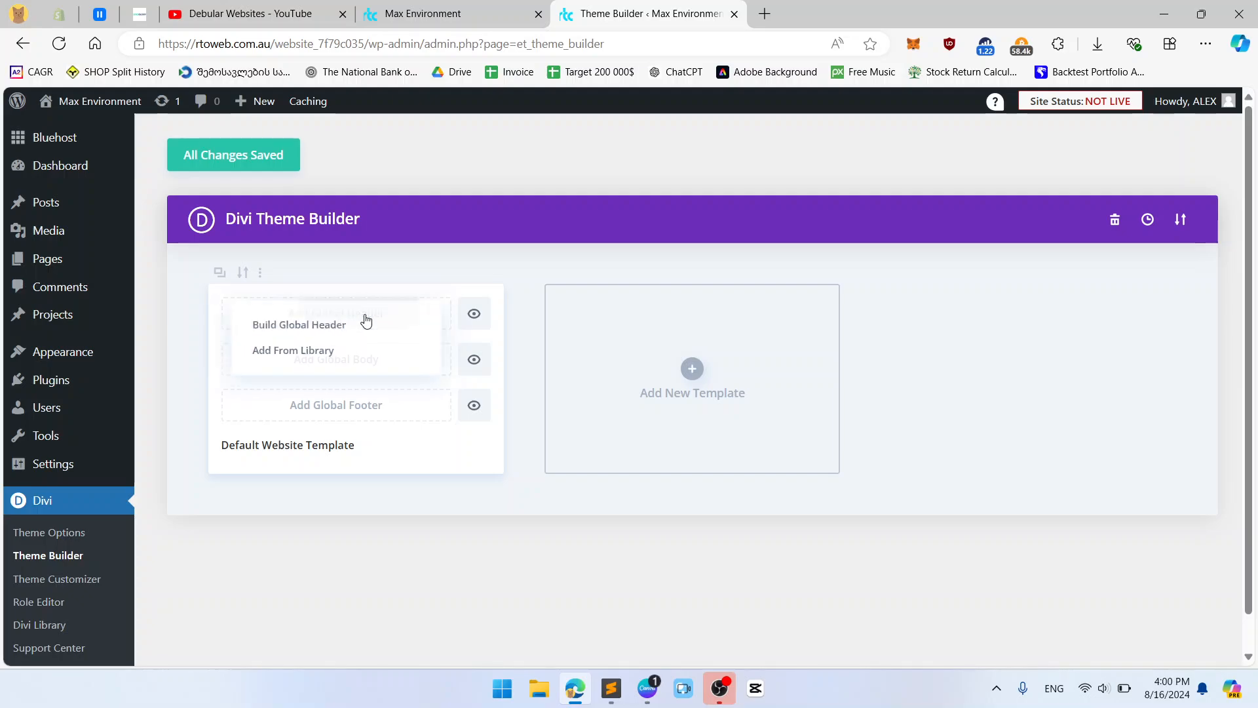
pyautogui.click(366, 323)
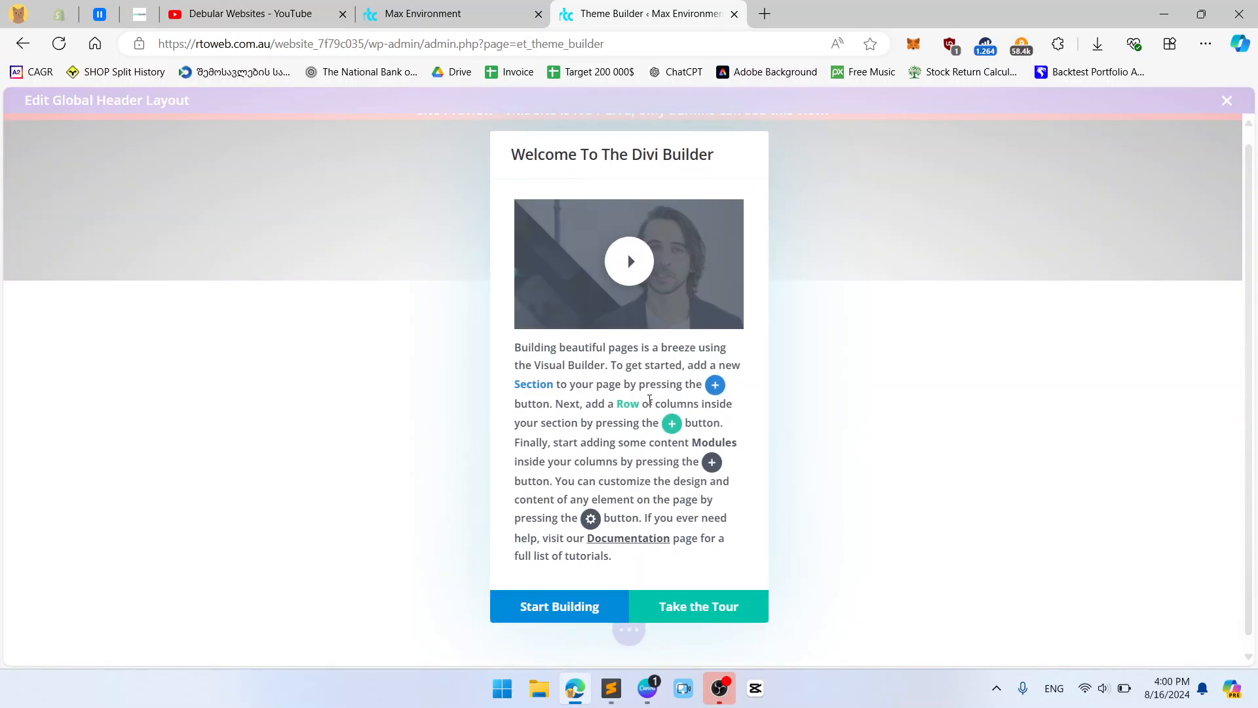
pyautogui.click(595, 601)
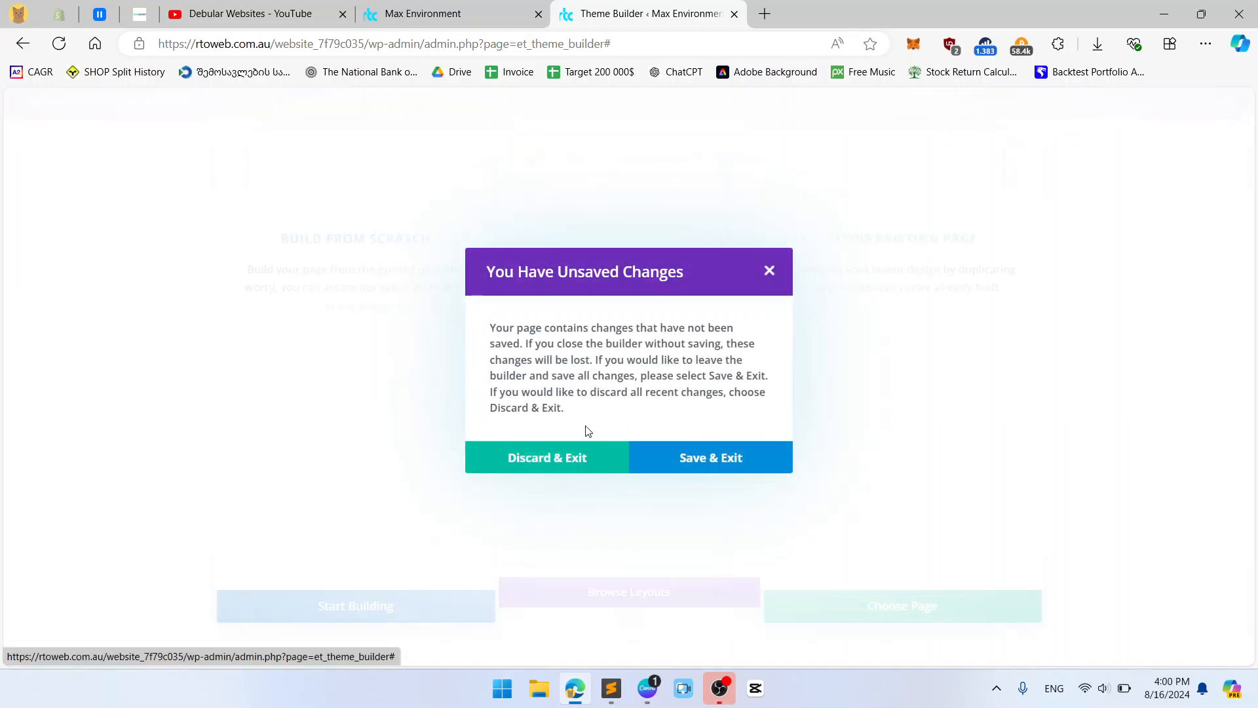
pyautogui.click(770, 272)
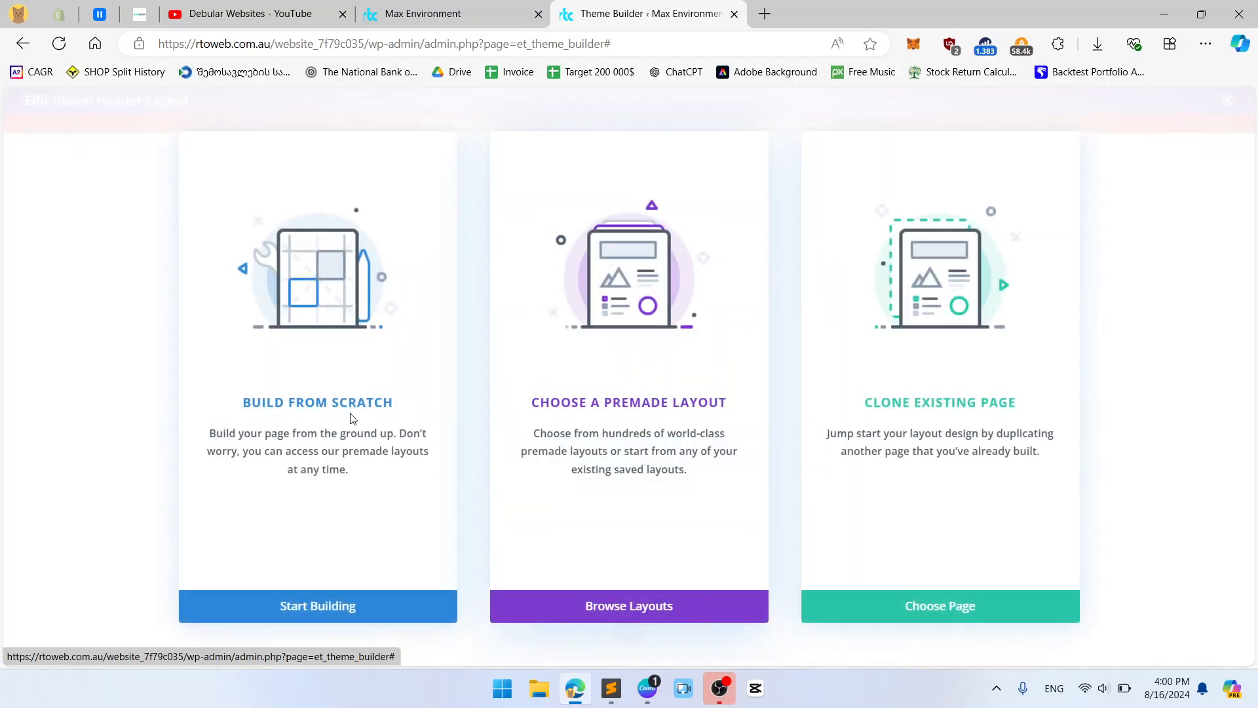
pyautogui.click(396, 391)
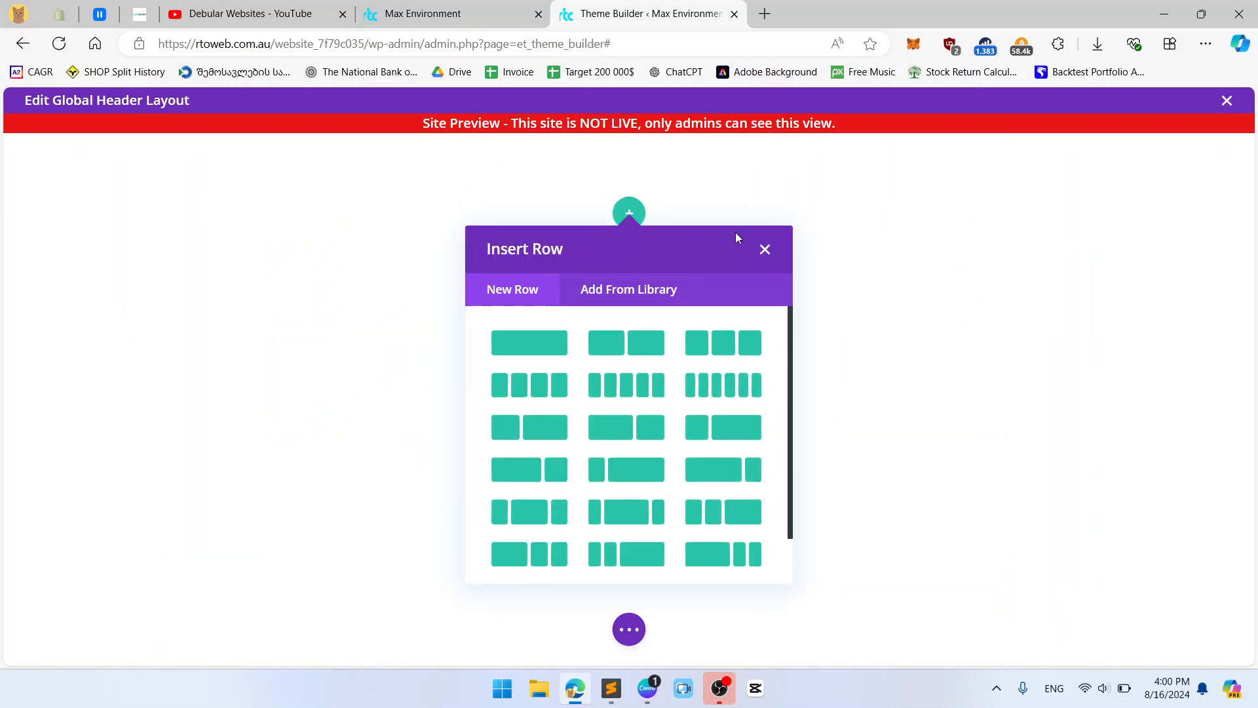
# Insert a single-column row in the header and add a Menu module to it
pyautogui.click(496, 344)
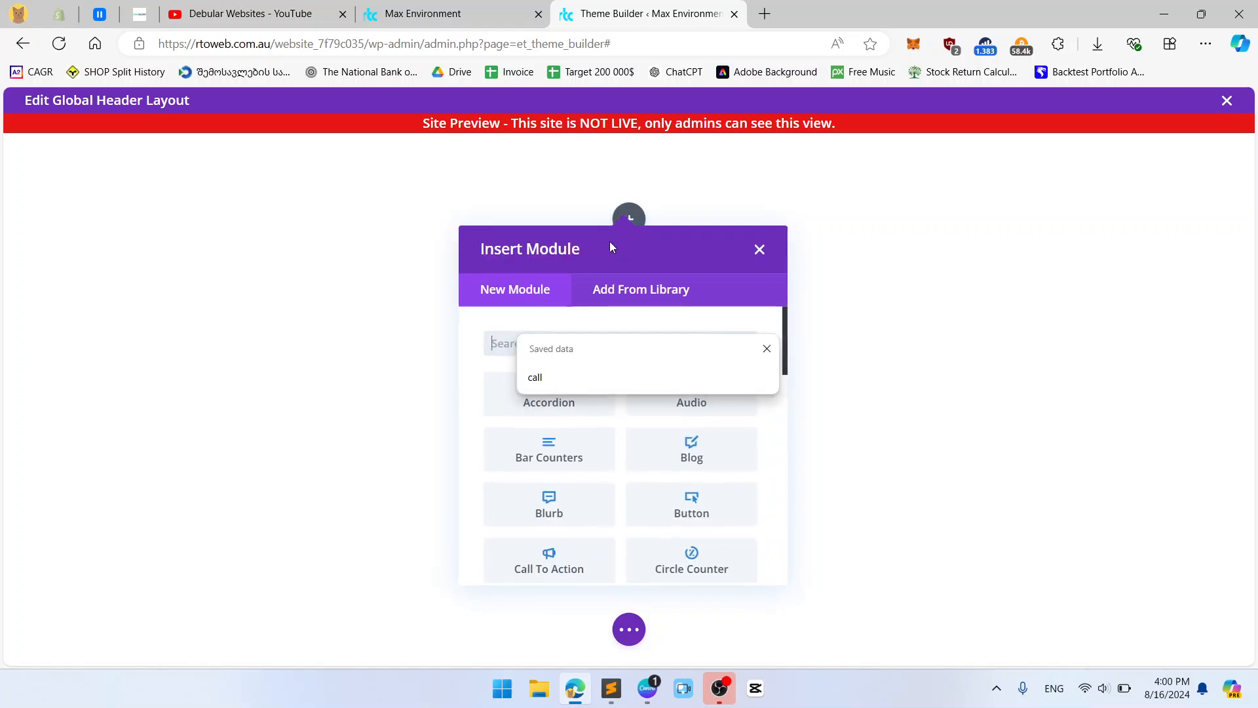
pyautogui.write('menu')
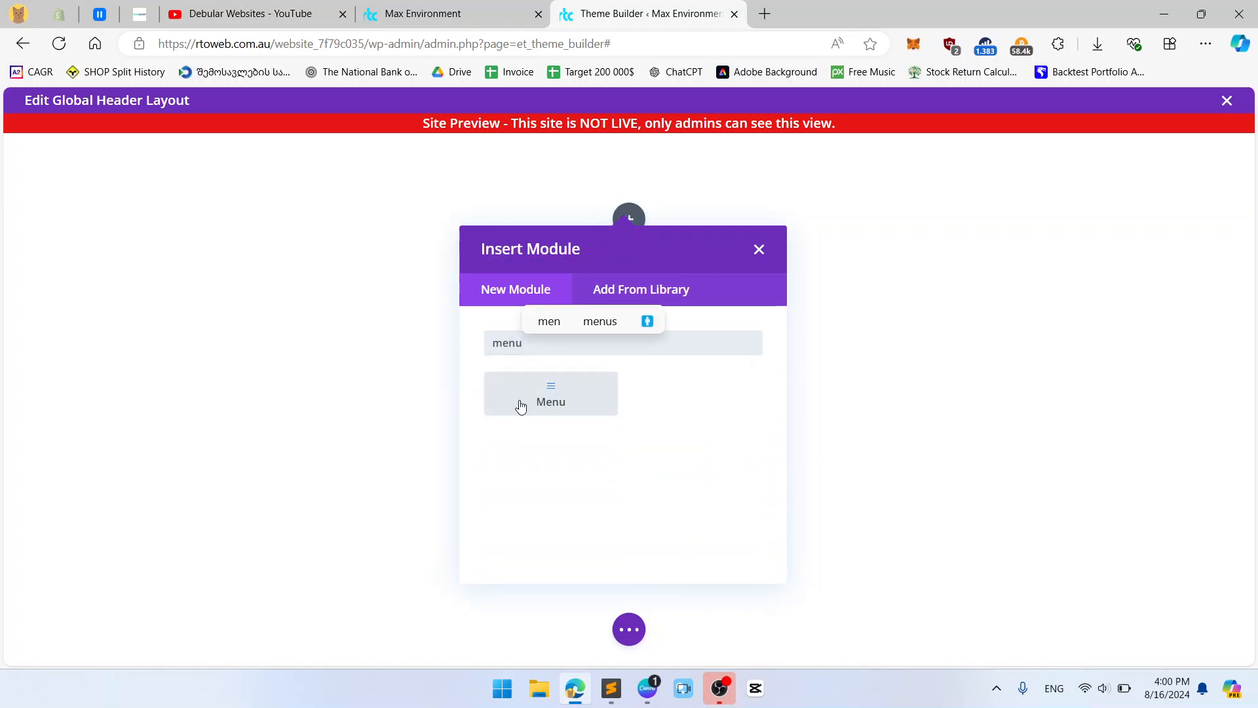
pyautogui.click(521, 407)
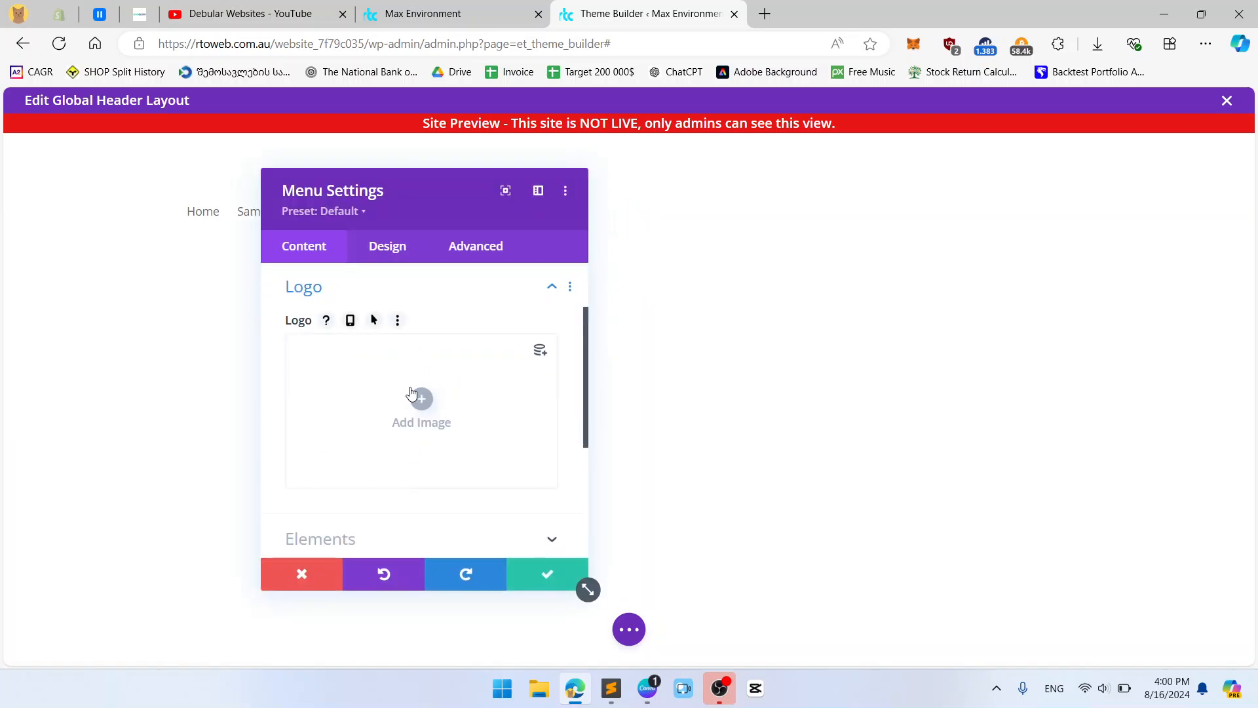
# Set the temple image from the media library as the Menu module's logo and save the module settings
pyautogui.click(412, 406)
pyautogui.click(275, 301)
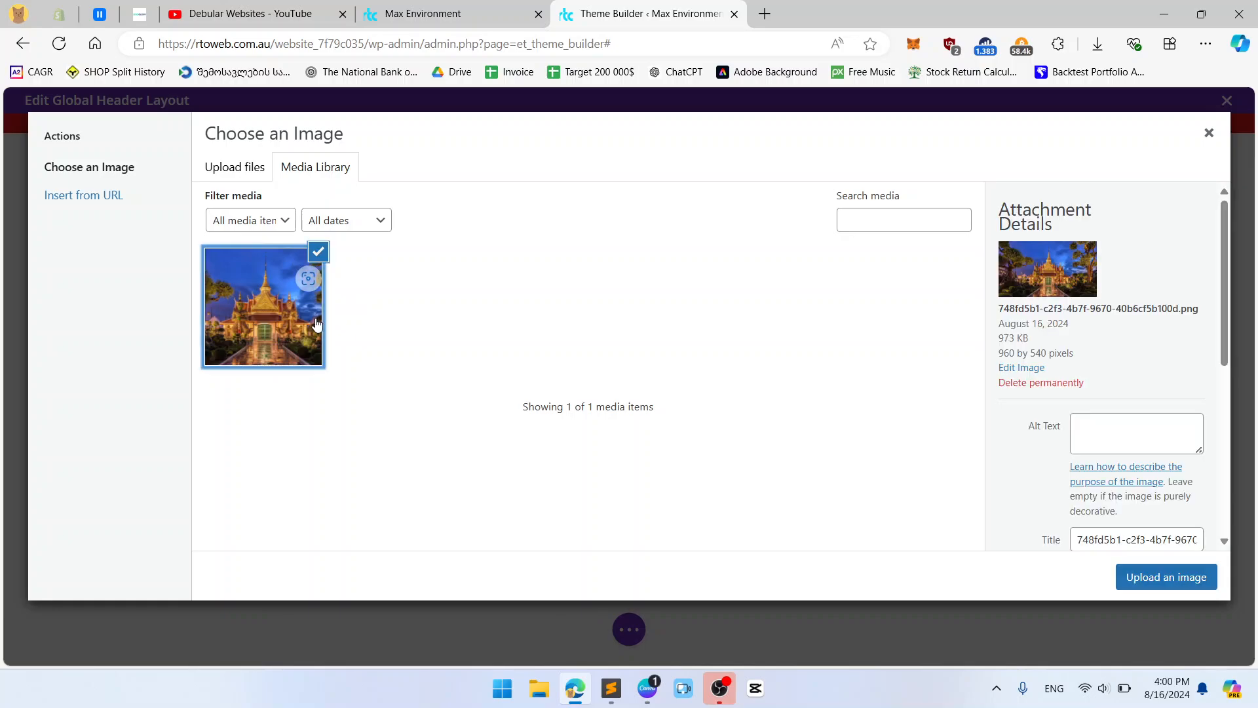
pyautogui.click(1158, 576)
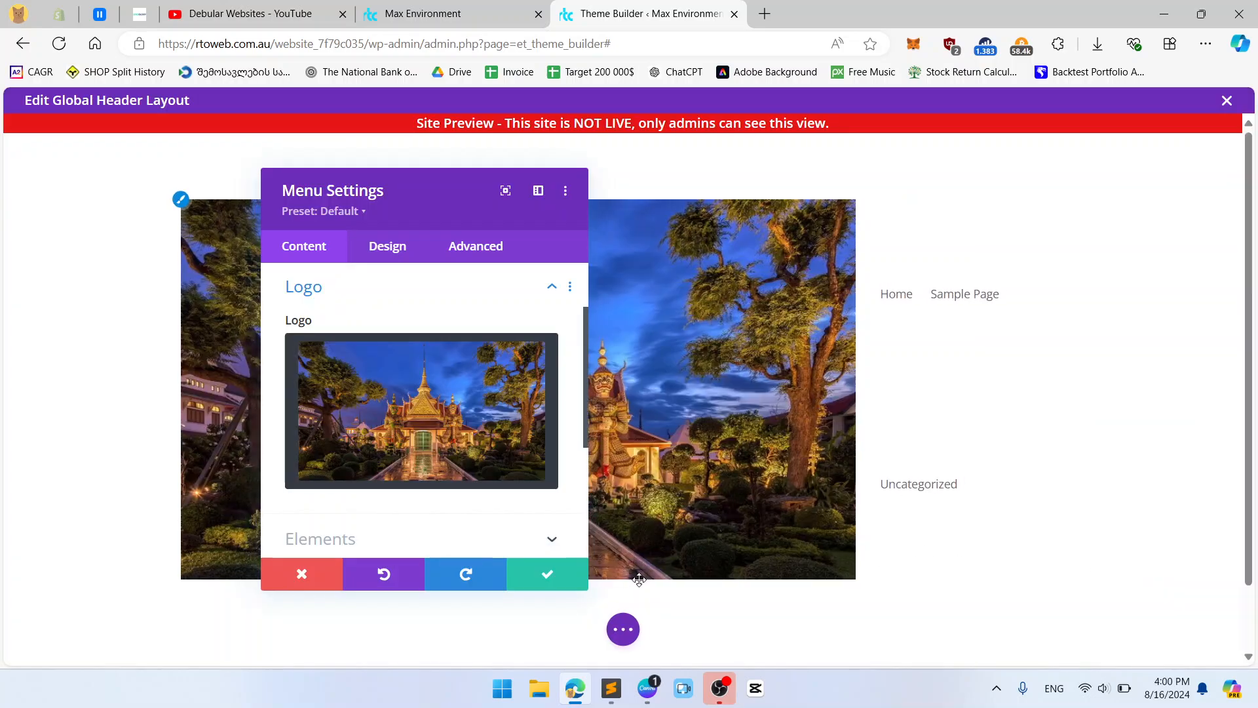
pyautogui.click(581, 581)
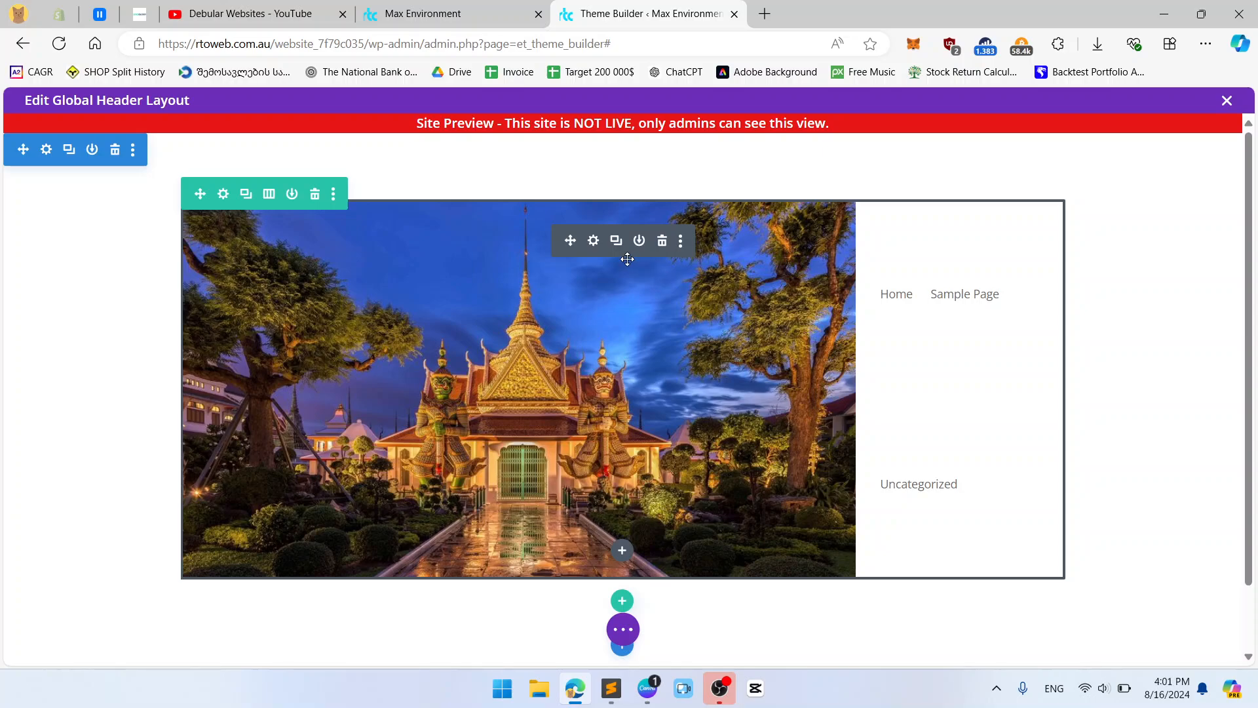
# Reopen the Menu module's settings and bring up its design options
pyautogui.click(593, 241)
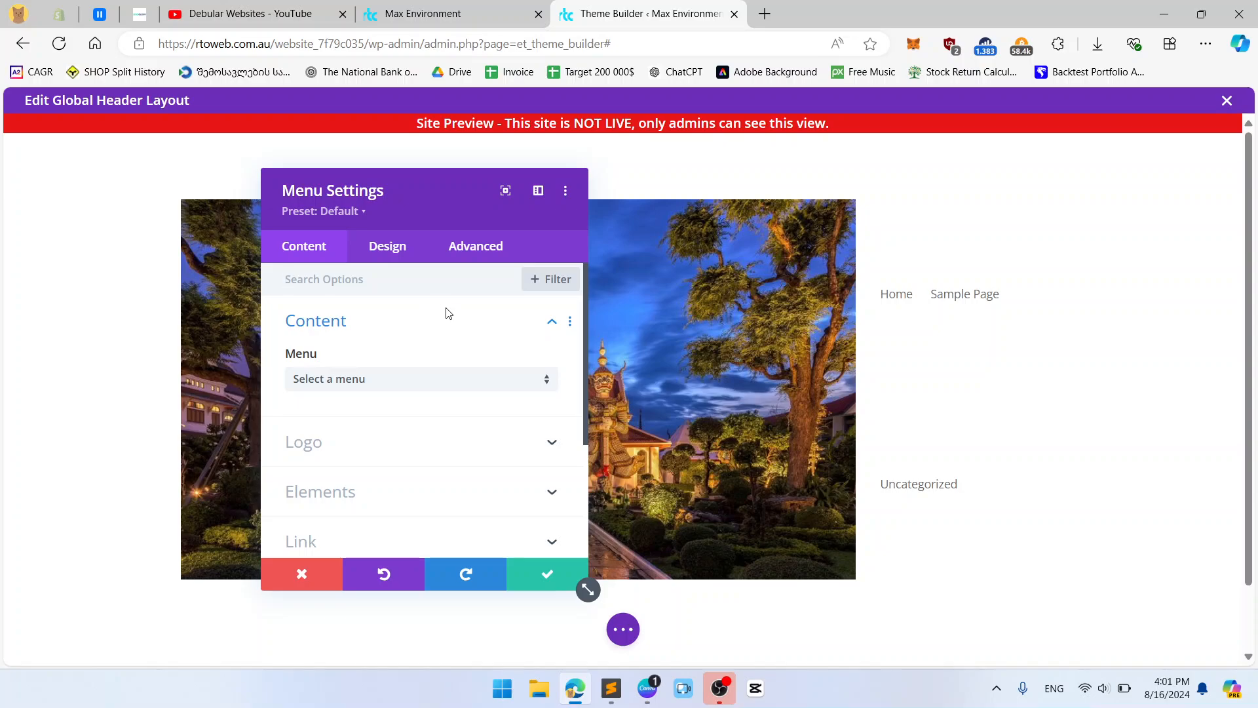
pyautogui.click(399, 379)
pyautogui.click(393, 401)
pyautogui.scroll(-1, 404, 361)
pyautogui.click(380, 254)
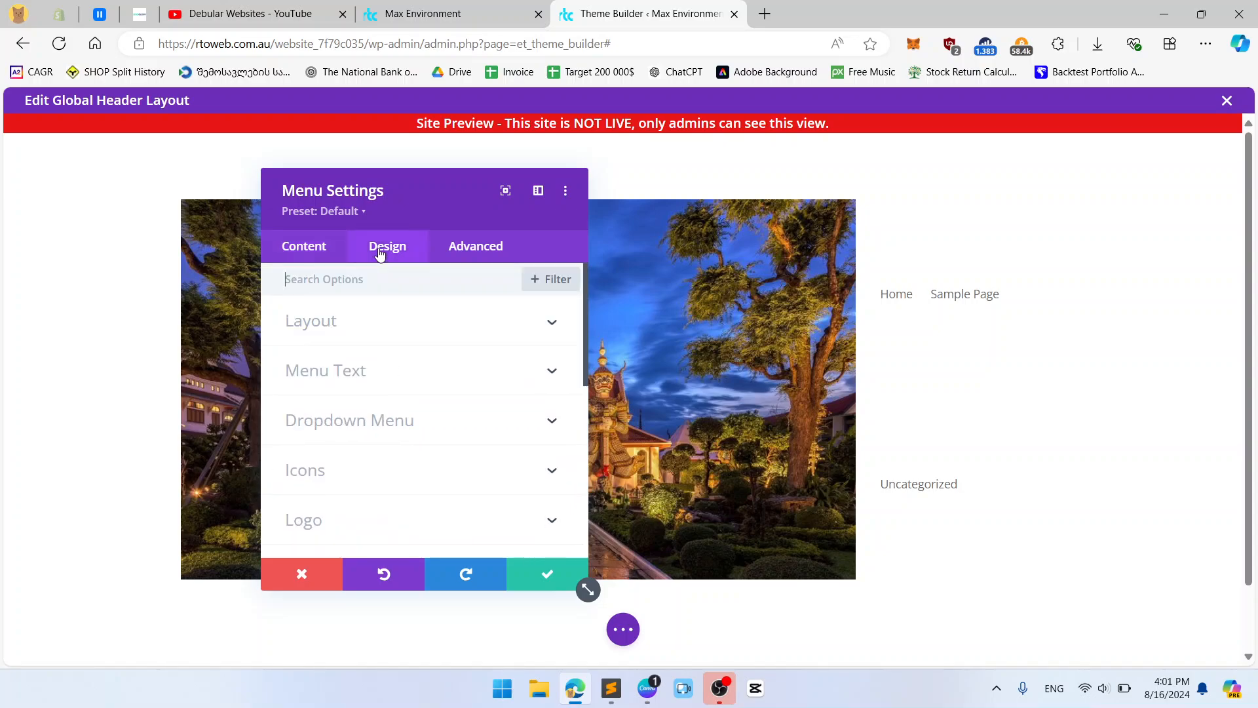
# Examine the Menu module's logo design options, from rounded corners and borders through the image filters
pyautogui.scroll(-1, 381, 393)
pyautogui.click(317, 445)
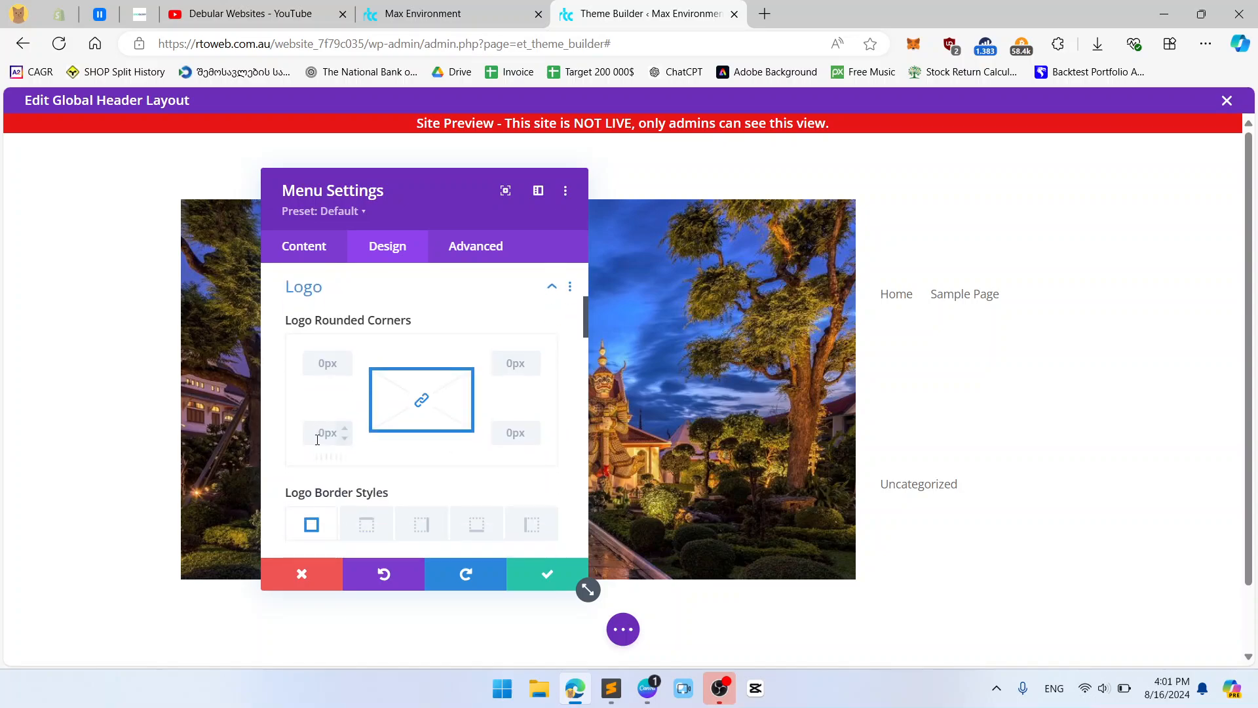
pyautogui.scroll(-4, 432, 367)
pyautogui.scroll(-5, 432, 369)
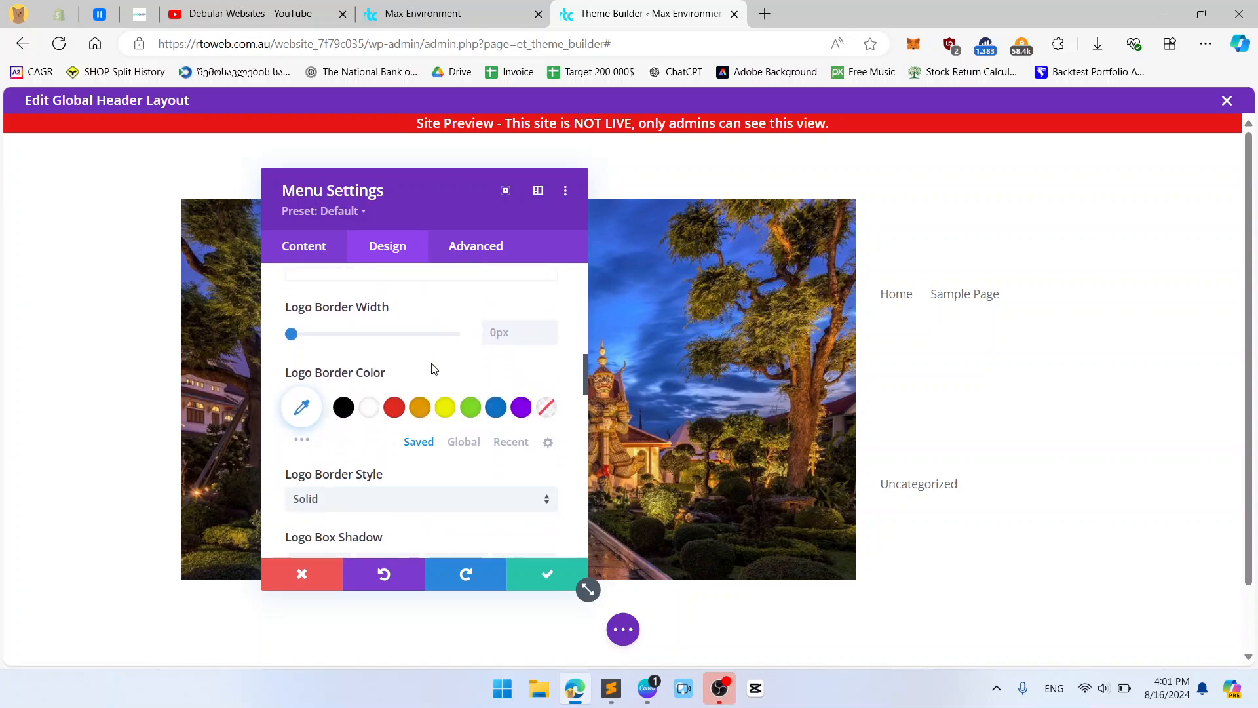
pyautogui.scroll(-9, 433, 370)
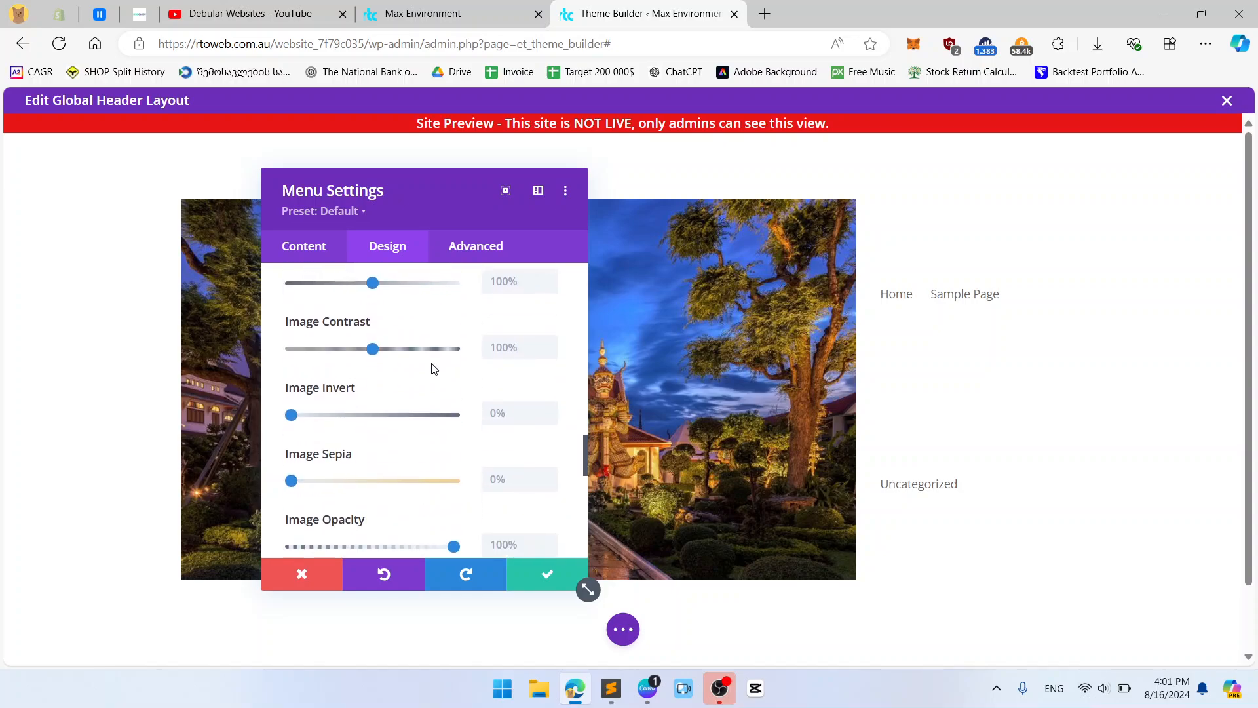
pyautogui.scroll(10, 433, 370)
pyautogui.scroll(-8, 432, 368)
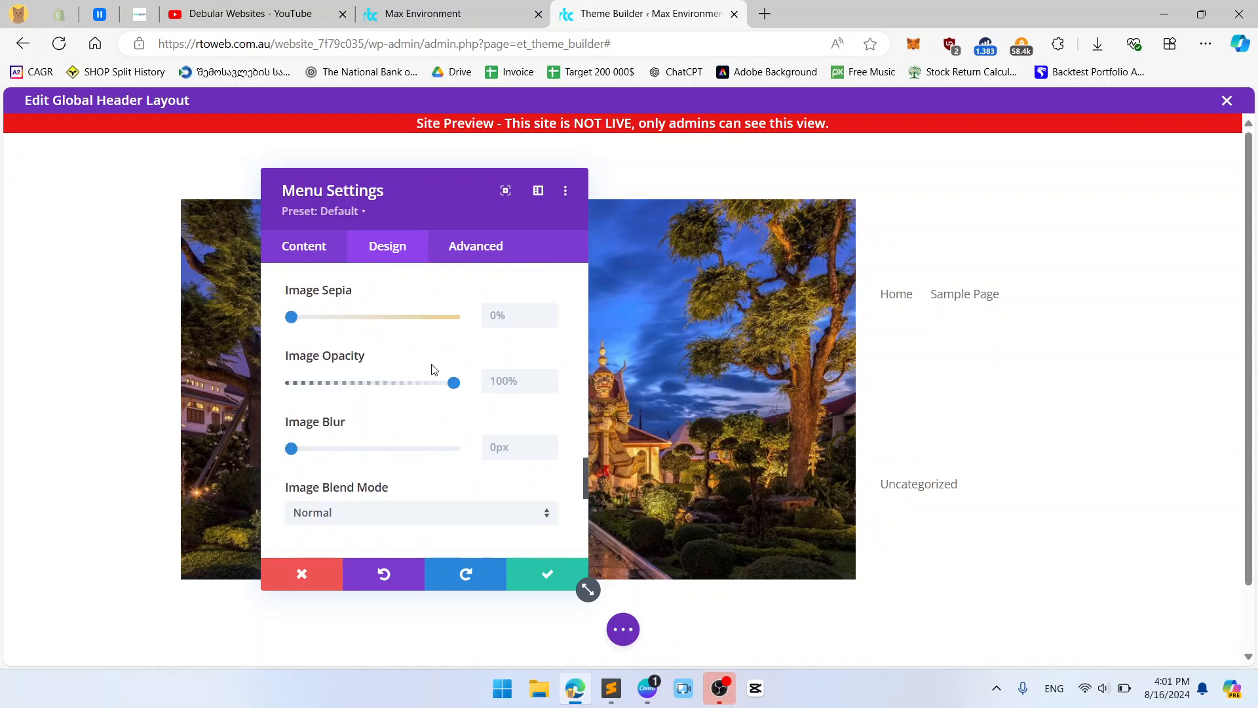
# Expand the Menu module's sizing options to reach the logo max width and height
pyautogui.click(391, 353)
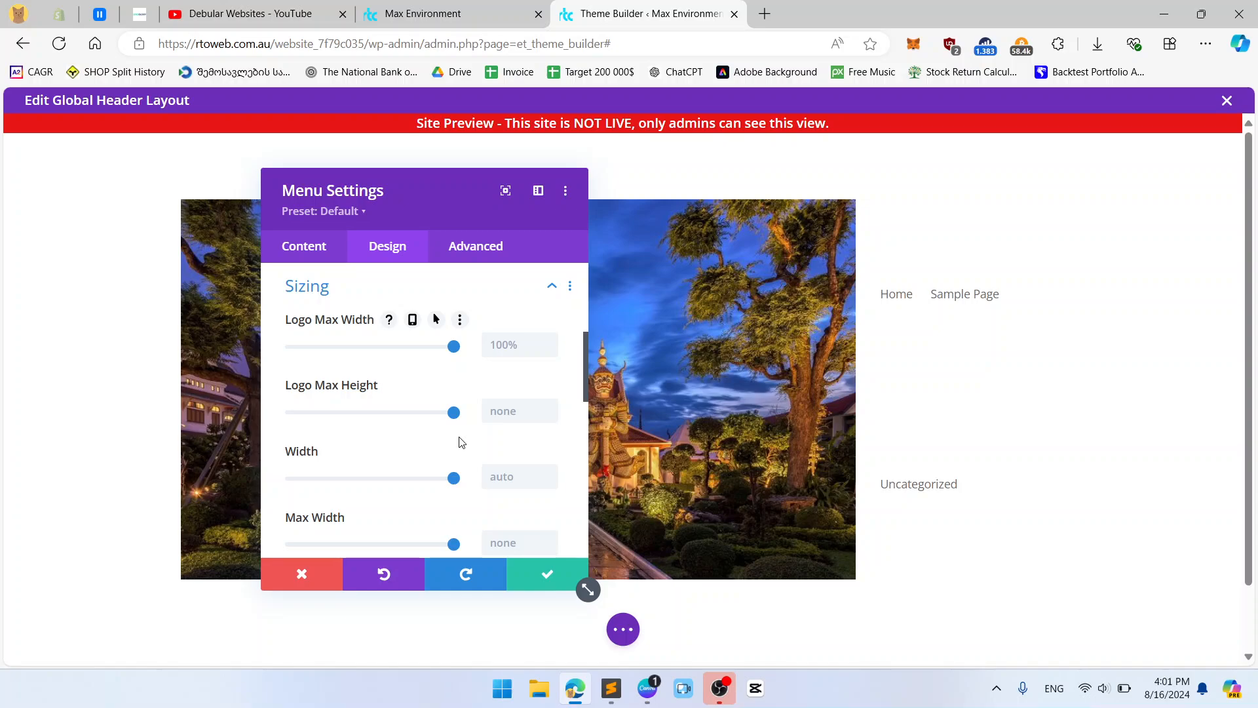
pyautogui.scroll(-3, 367, 452)
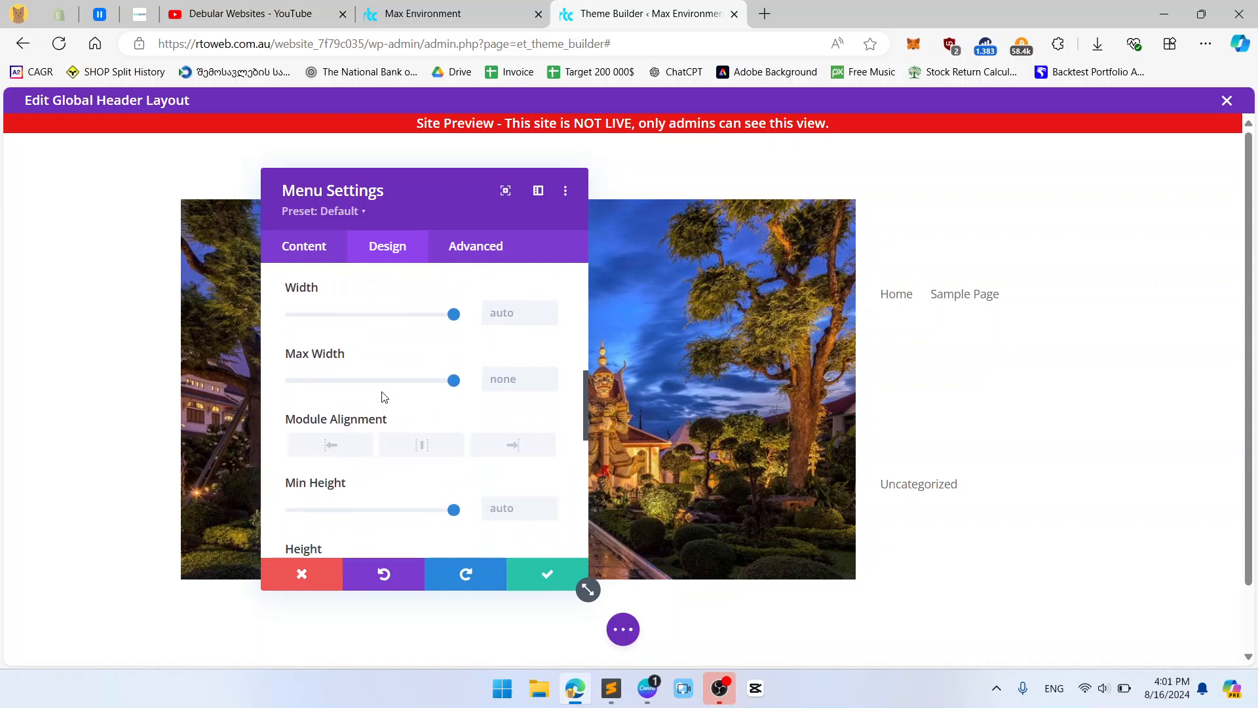
pyautogui.scroll(3, 391, 367)
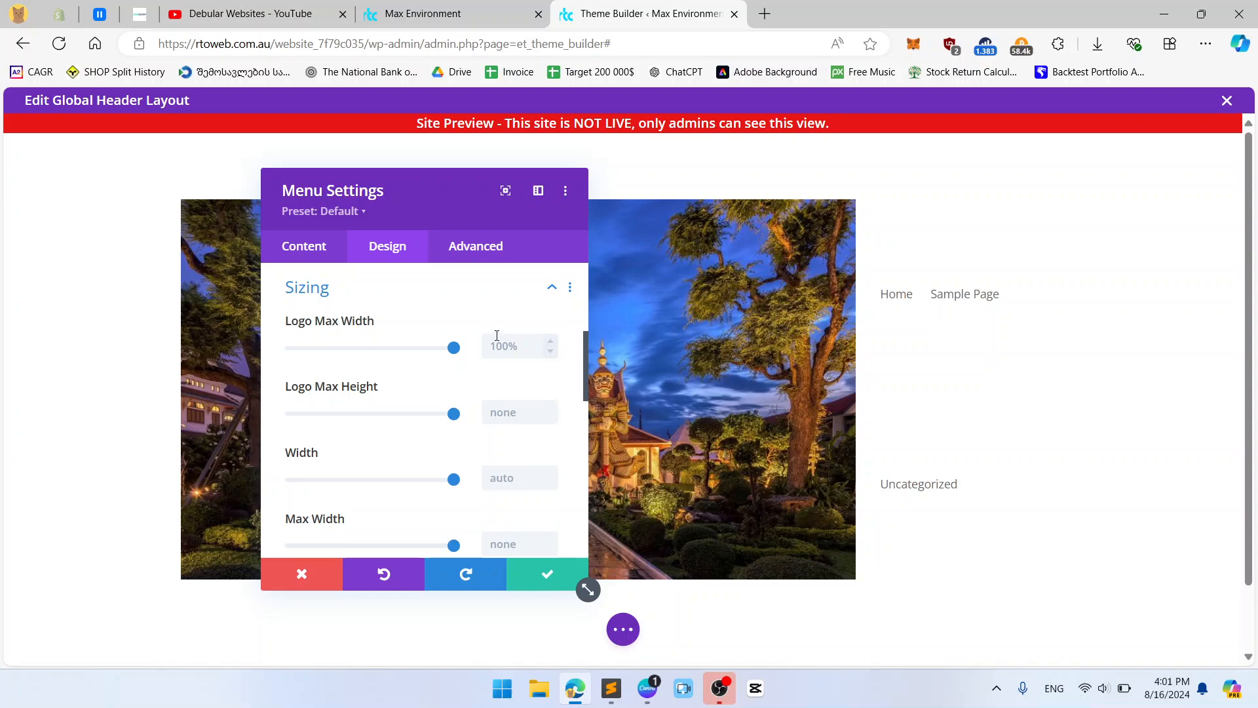
pyautogui.scroll(1, 501, 357)
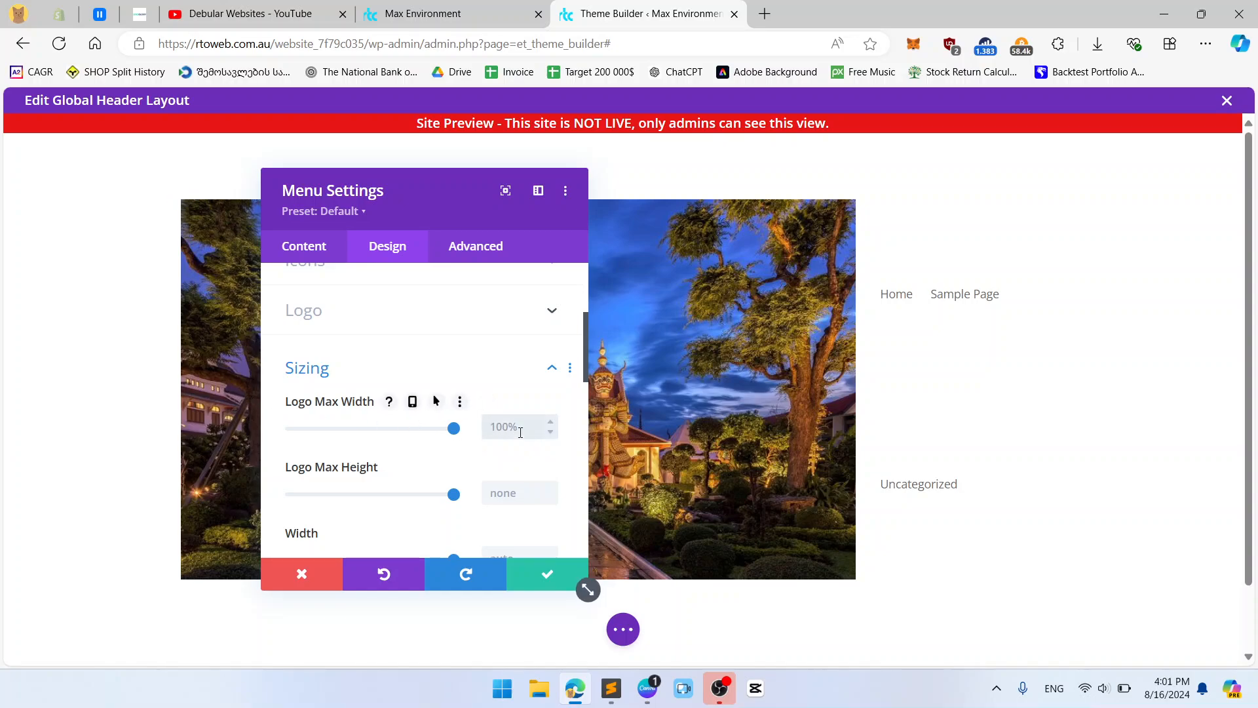
# Try logo max widths of 200 and 100px with the settings window moved off the logo, and restore the width to 100%
pyautogui.click(520, 433)
pyautogui.write('200')
pyautogui.moveTo(444, 185); pyautogui.dragTo(921, 174)
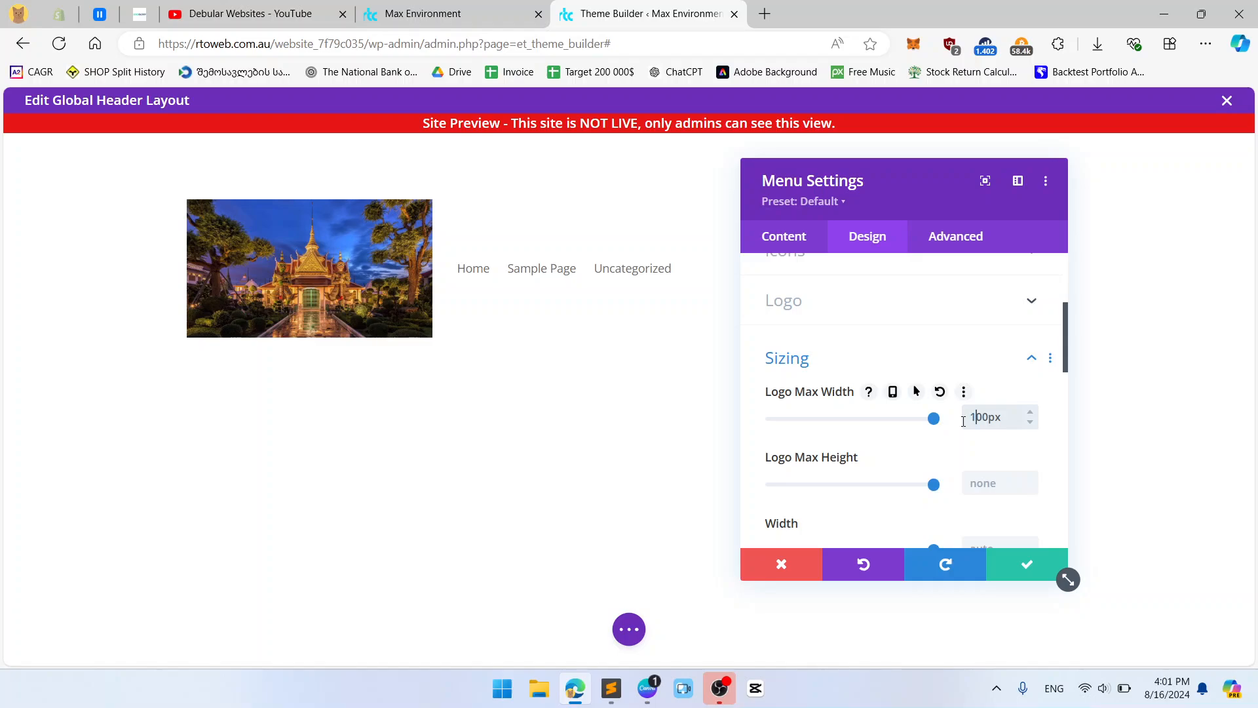
pyautogui.hotkey('ctrl', 'a')
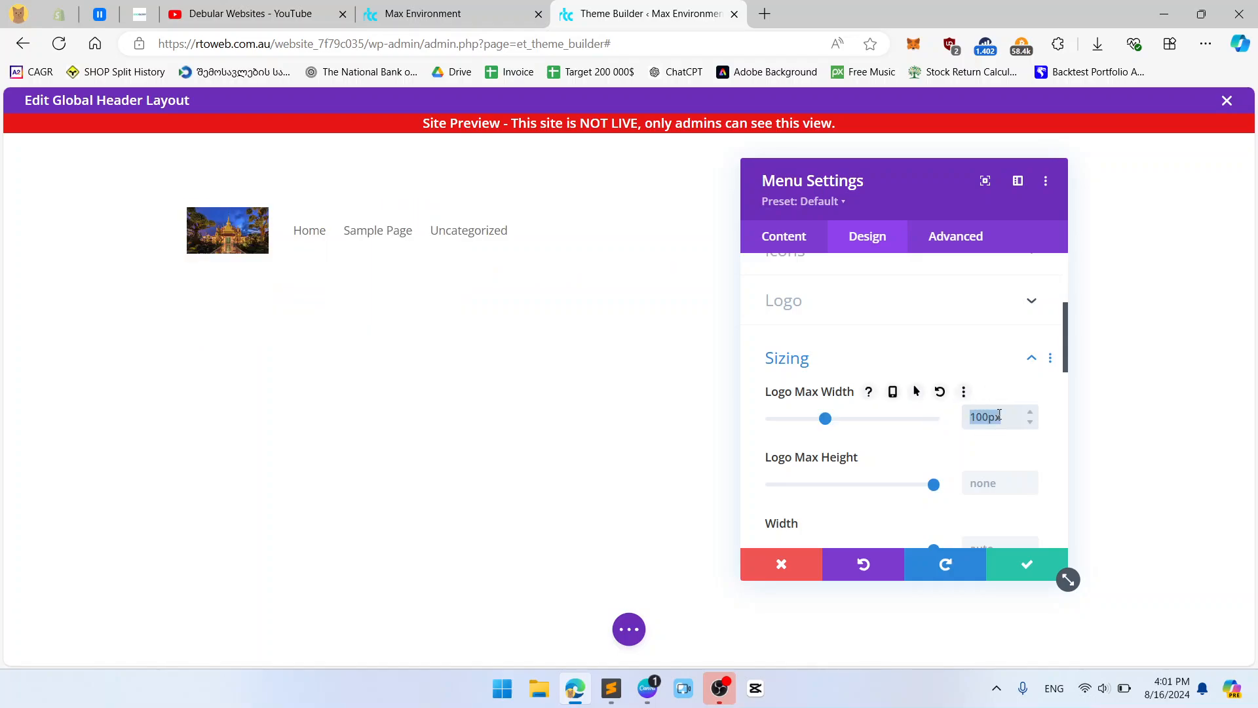
pyautogui.write('100%')
# Set the logo max height to 150px and save the Menu module's settings
pyautogui.click(991, 485)
pyautogui.write('150px')
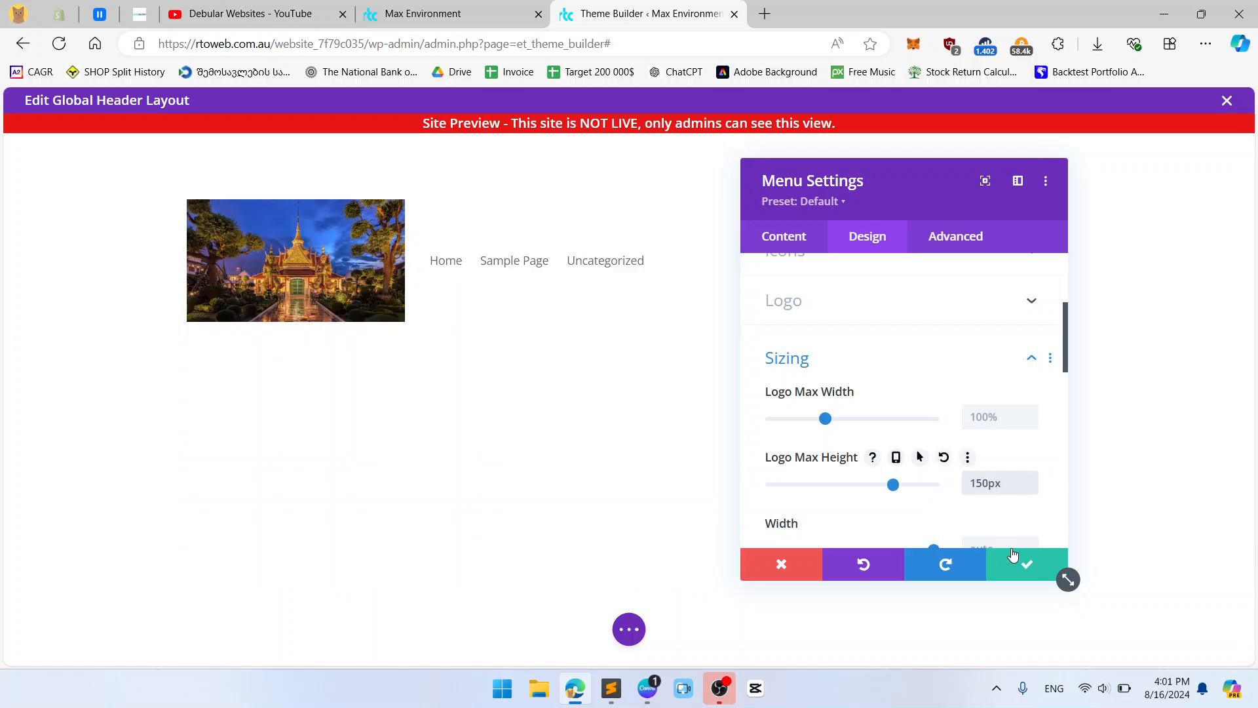
pyautogui.scroll(-3, 1019, 560)
pyautogui.click(1023, 562)
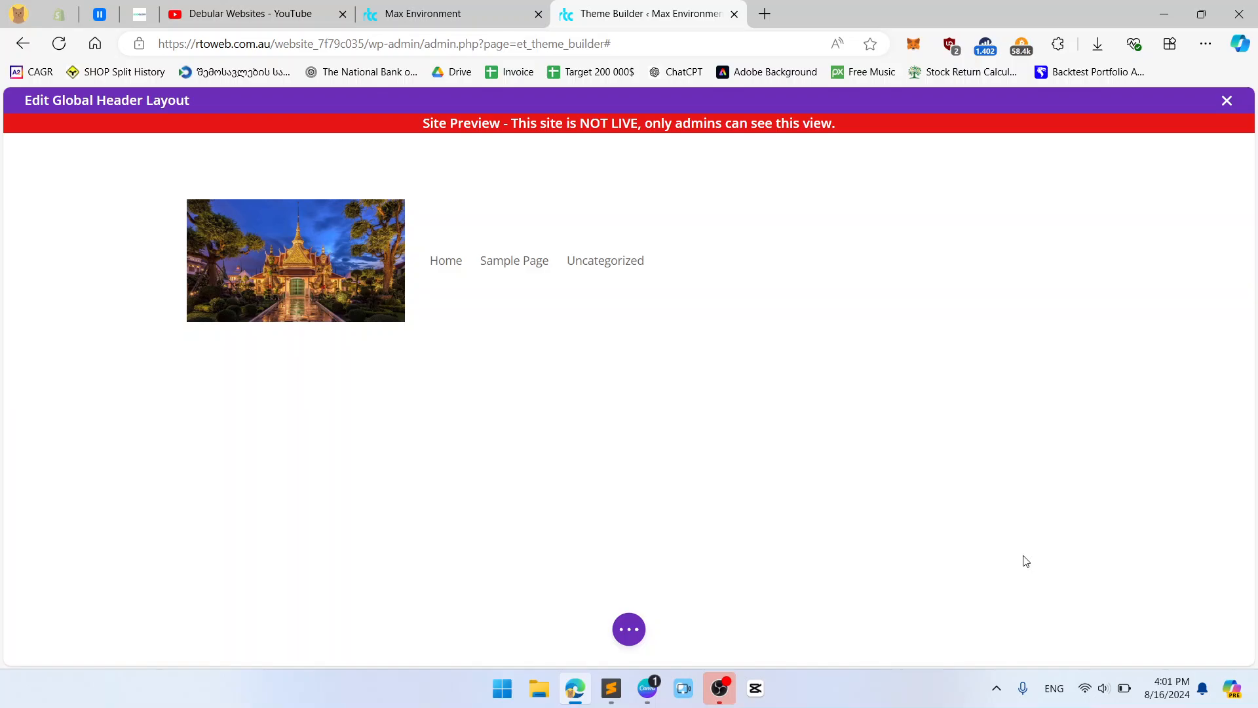